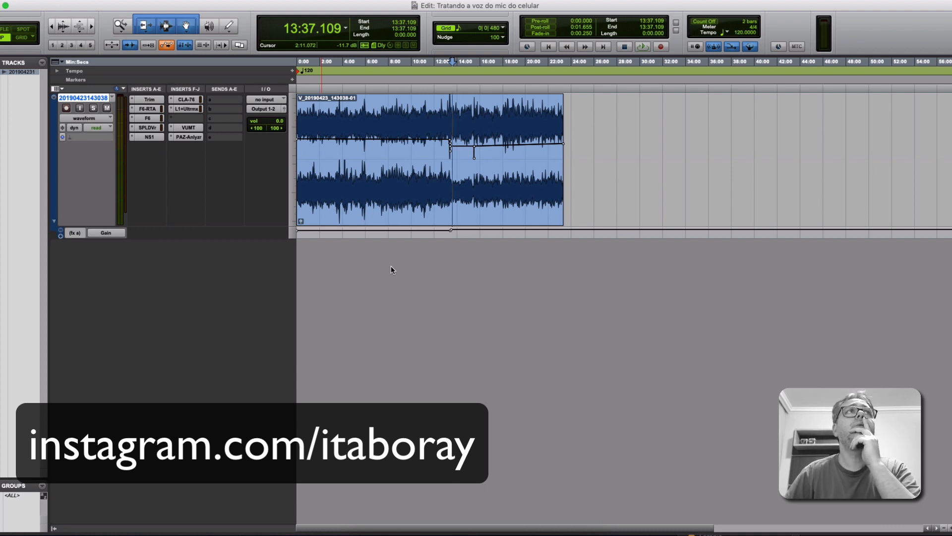
Examine the voice clip's gain line over its full length and up close around 13:22.
{"action": "left_click", "coordinate": [500, 223]}
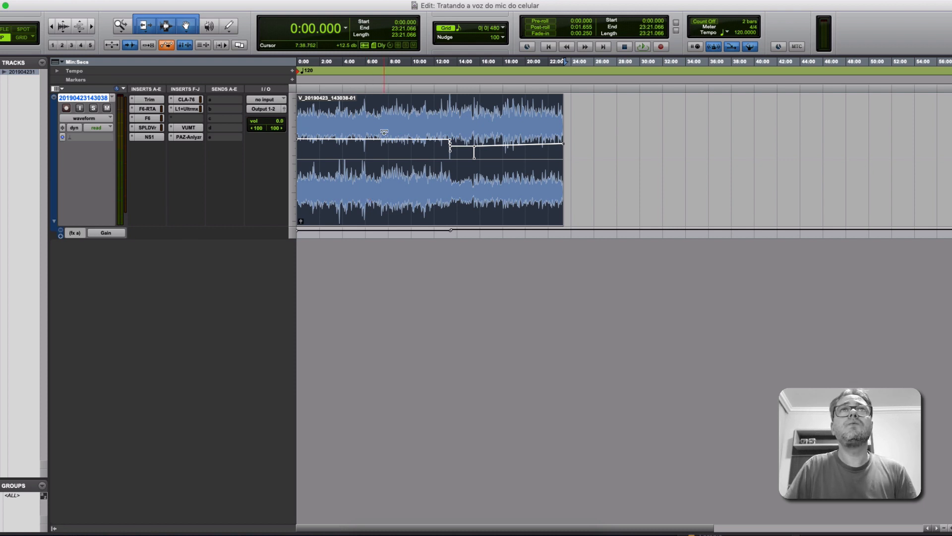
{"action": "left_click_drag", "start_coordinate": [384, 133], "coordinate": [384, 132]}
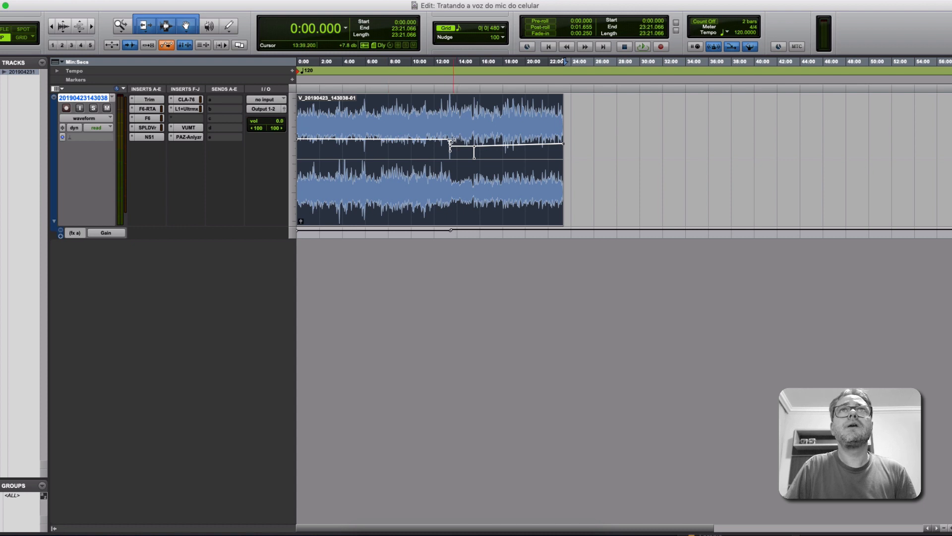
{"action": "mouse_move", "coordinate": [451, 143]}
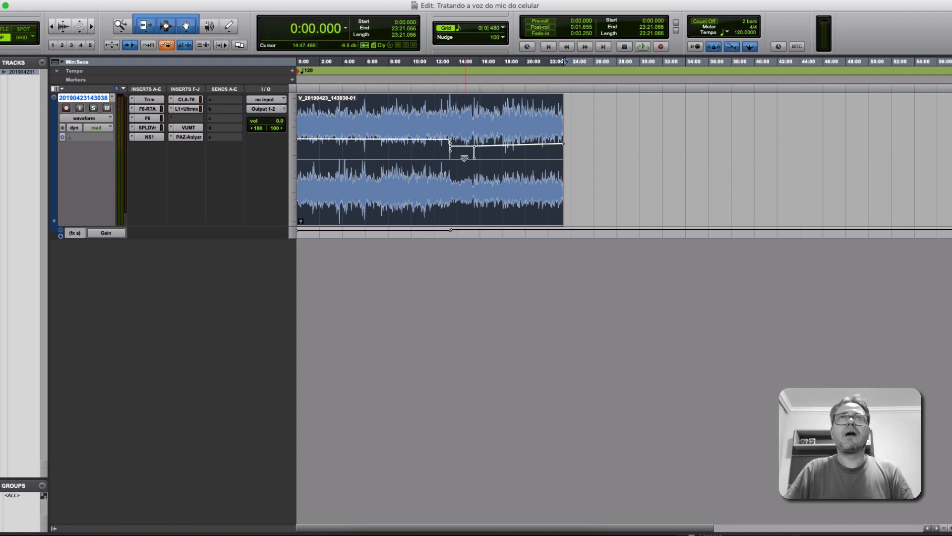
{"action": "left_click", "coordinate": [448, 108]}
{"action": "key", "text": "super+bracketright"}
{"action": "key", "text": "super+bracketright"}
{"action": "key", "text": "super+bracketright"}
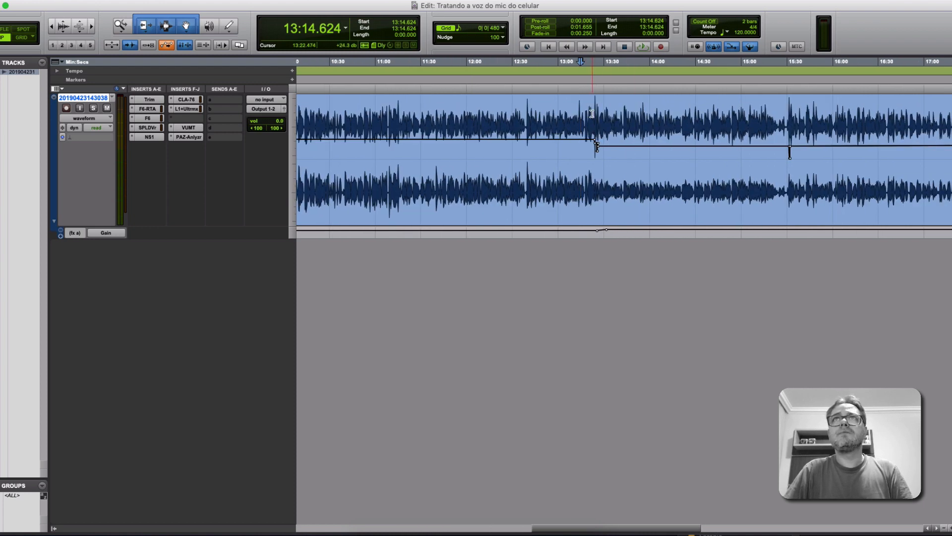
{"action": "left_click", "coordinate": [591, 114]}
{"action": "key", "text": "super+bracketright"}
{"action": "key", "text": "super+bracketright"}
{"action": "key", "text": "super+bracketright"}
{"action": "key", "text": "super+bracketright"}
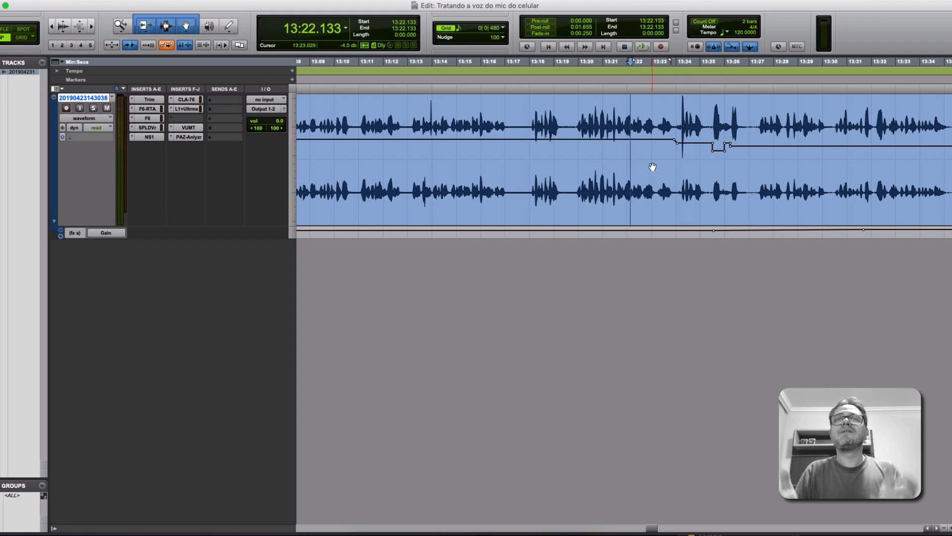
{"action": "key", "text": "super+bracketleft"}
{"action": "key", "text": "super+bracketleft"}
{"action": "key", "text": "super+bracketleft"}
{"action": "key", "text": "super+bracketleft"}
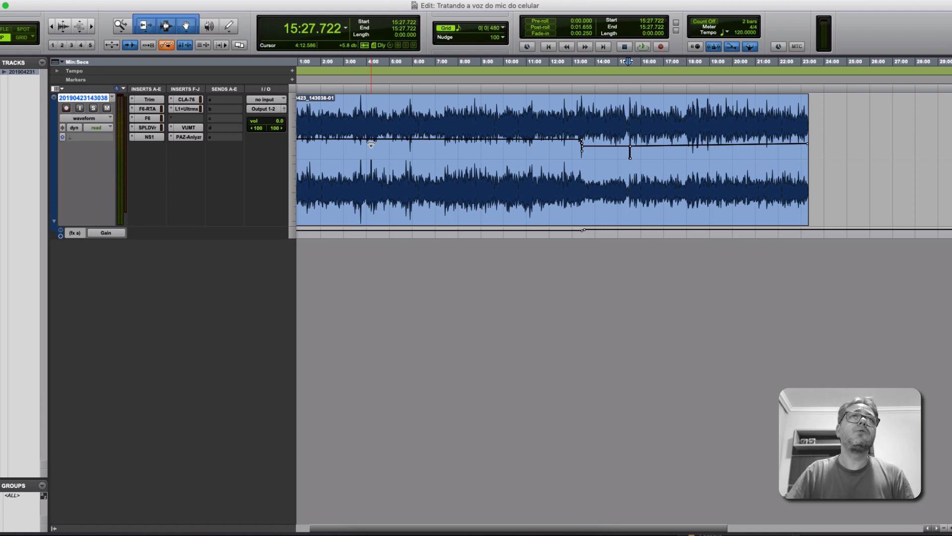
Enlarge the Trim Gain automation lane beneath the voice track to make its level change easy to read.
{"action": "key", "text": "super+bracketright"}
{"action": "key", "text": "super+bracketright"}
{"action": "left_click_drag", "start_coordinate": [167, 237], "coordinate": [156, 359]}
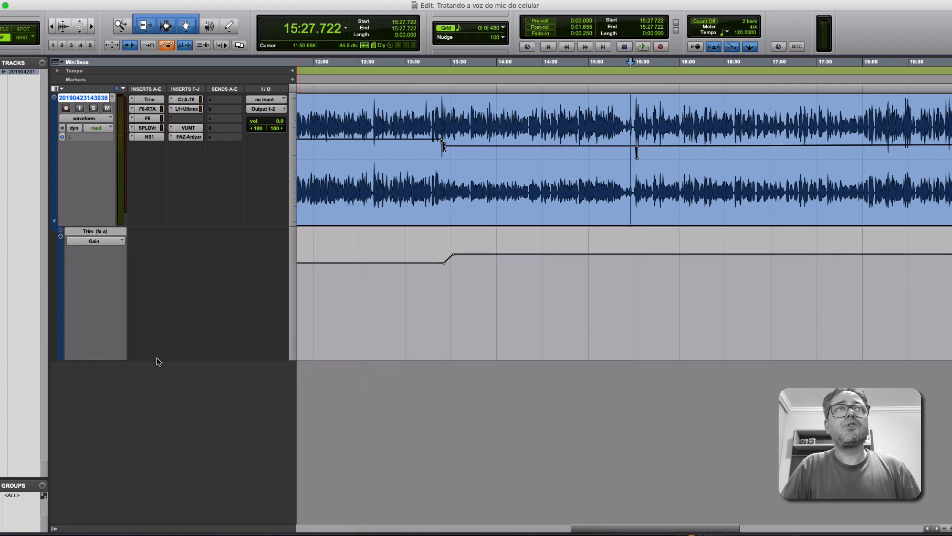
{"action": "key", "text": "super+bracketleft"}
{"action": "key", "text": "super+bracketleft"}
{"action": "key", "text": "super+bracketleft"}
{"action": "key", "text": "super+bracketleft"}
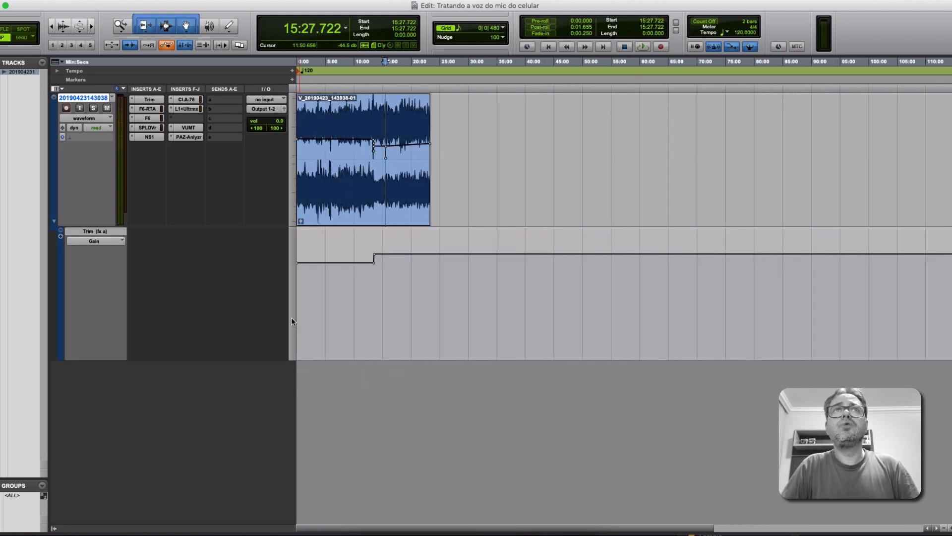
{"action": "key", "text": "super+bracketright"}
{"action": "key", "text": "super+bracketright"}
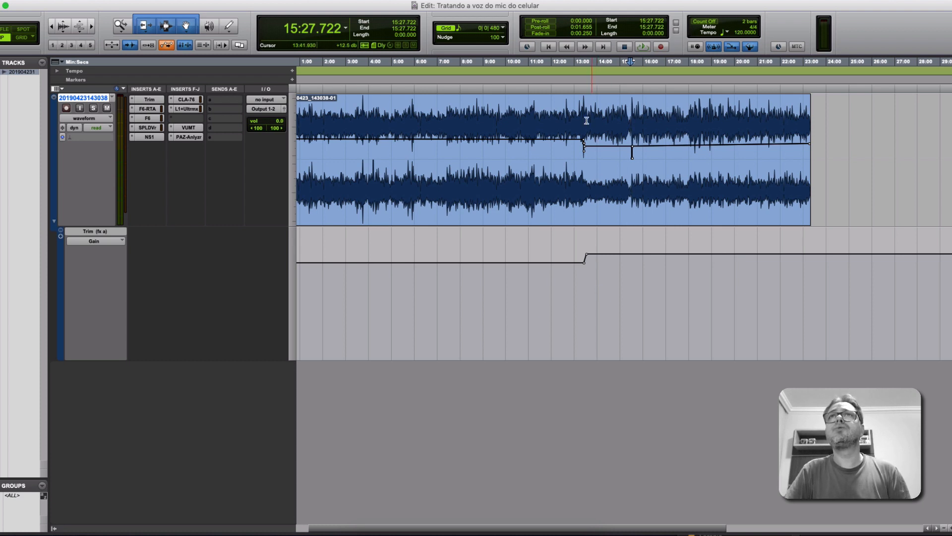
Open the Trim insert, show its Right channel, and check the gain before and after the automation change near 13:24.
{"action": "left_click", "coordinate": [583, 90]}
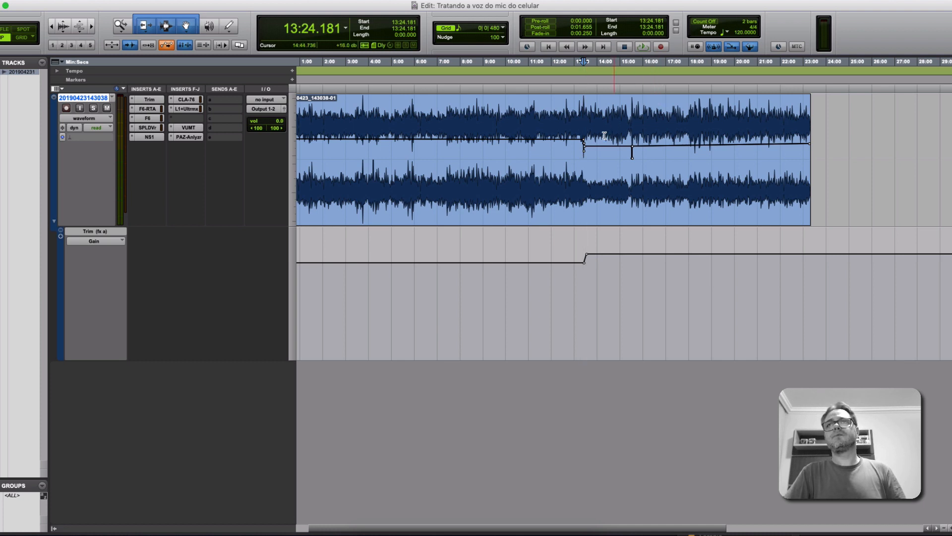
{"action": "left_click", "coordinate": [157, 99]}
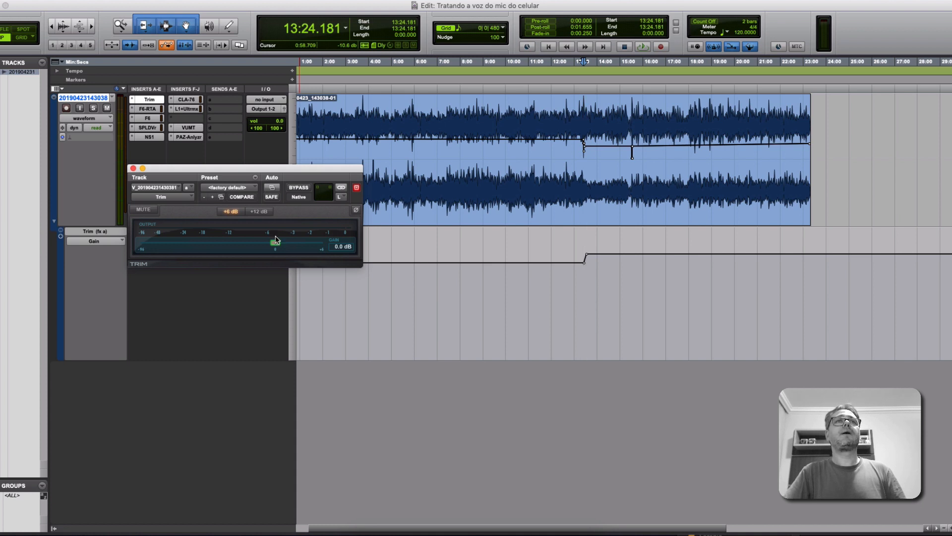
{"action": "left_click", "coordinate": [565, 90]}
{"action": "left_click", "coordinate": [406, 147]}
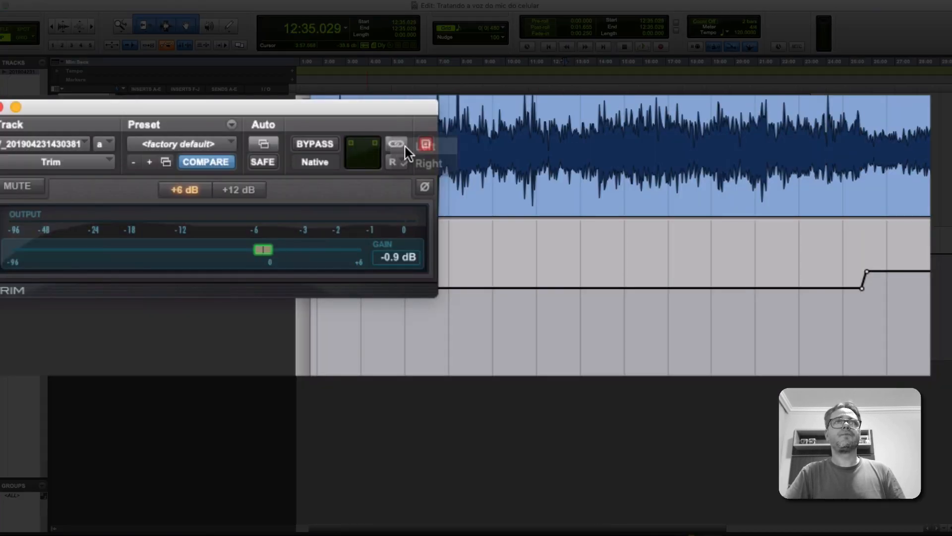
{"action": "left_click", "coordinate": [396, 163]}
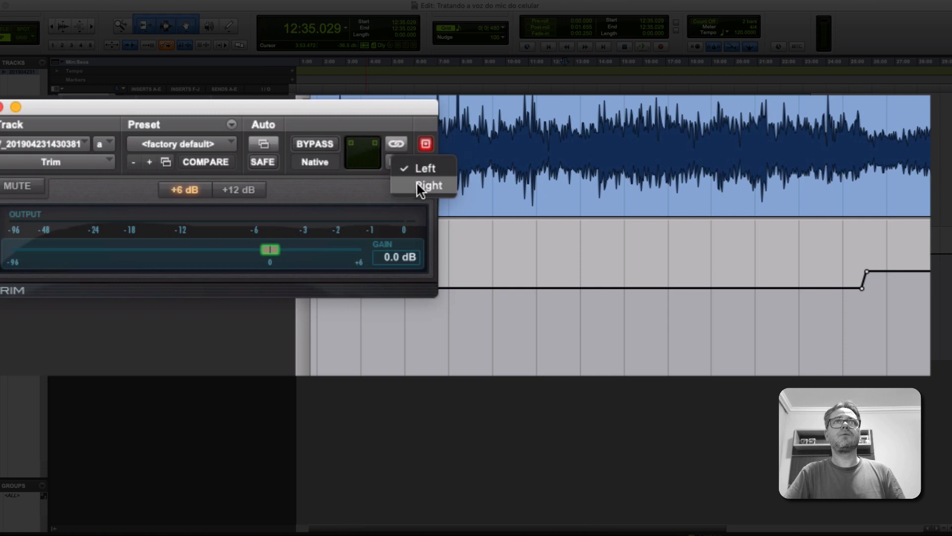
{"action": "left_click", "coordinate": [419, 187]}
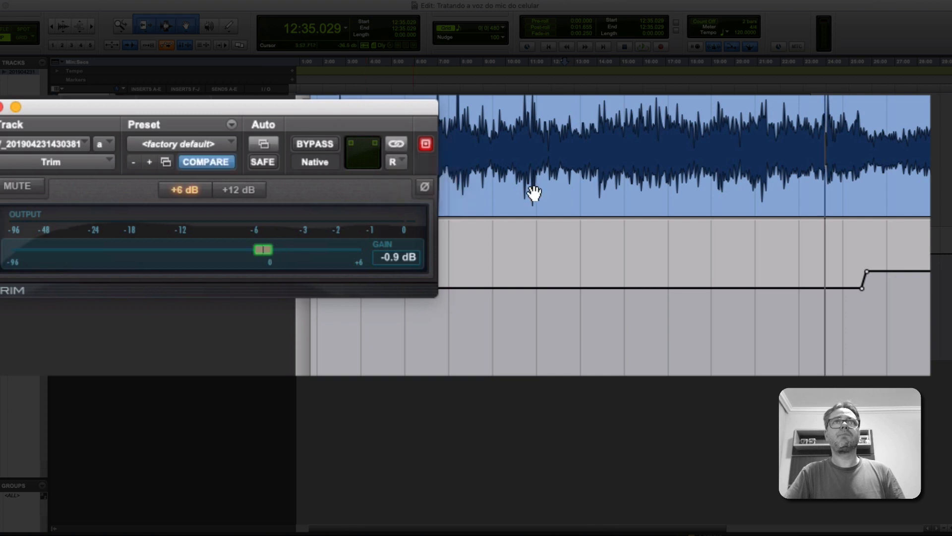
{"action": "left_click", "coordinate": [549, 90]}
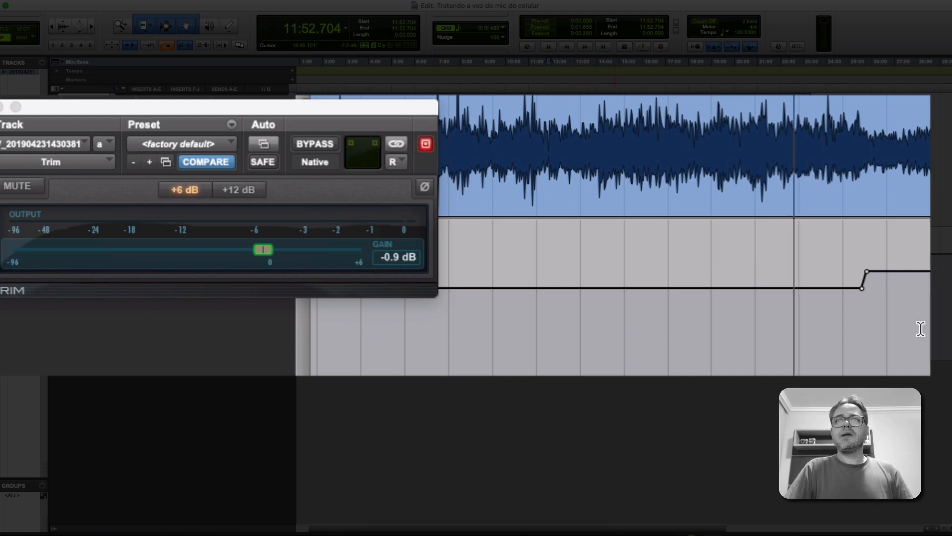
{"action": "left_click", "coordinate": [903, 311]}
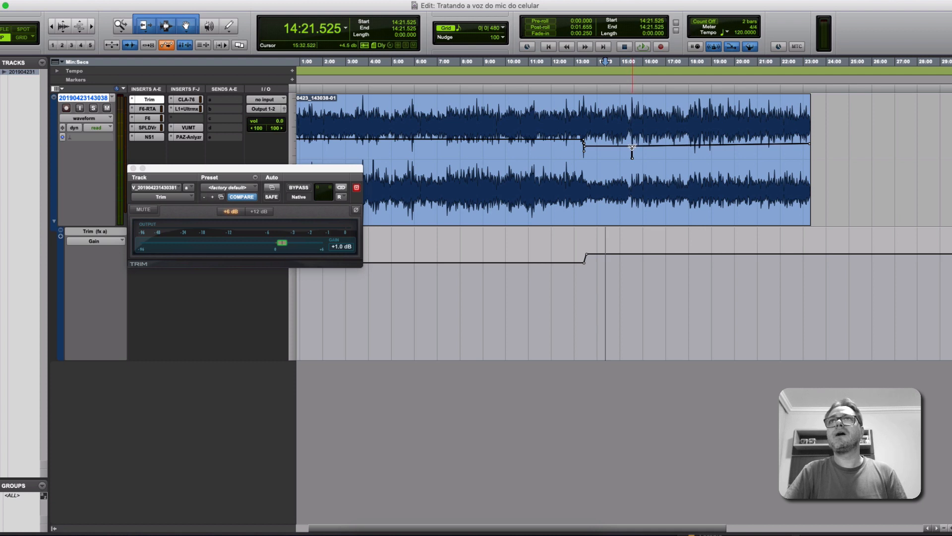
Inspect the clip gain points and select the Trim Gain automation from 11:09.013 to 14:22.890, across the level change.
{"action": "mouse_move", "coordinate": [634, 150]}
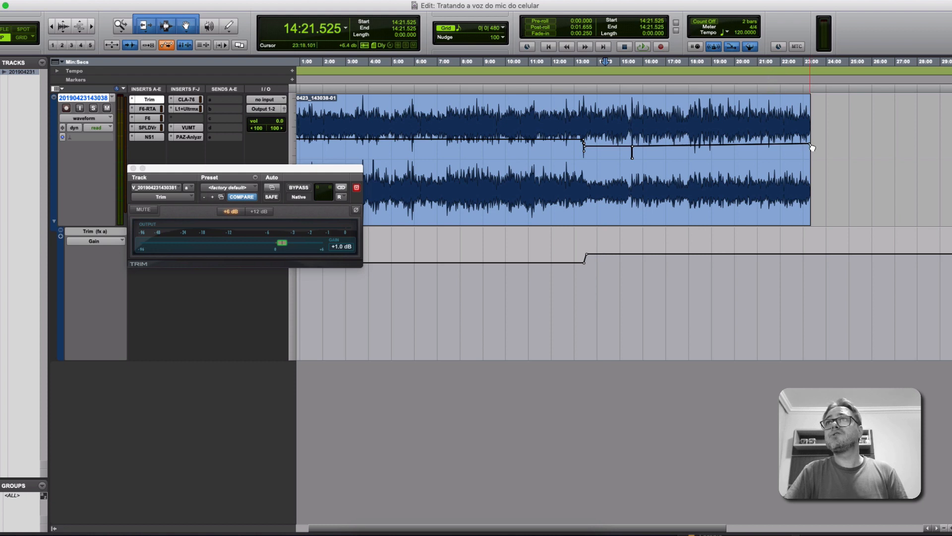
{"action": "mouse_move", "coordinate": [812, 147]}
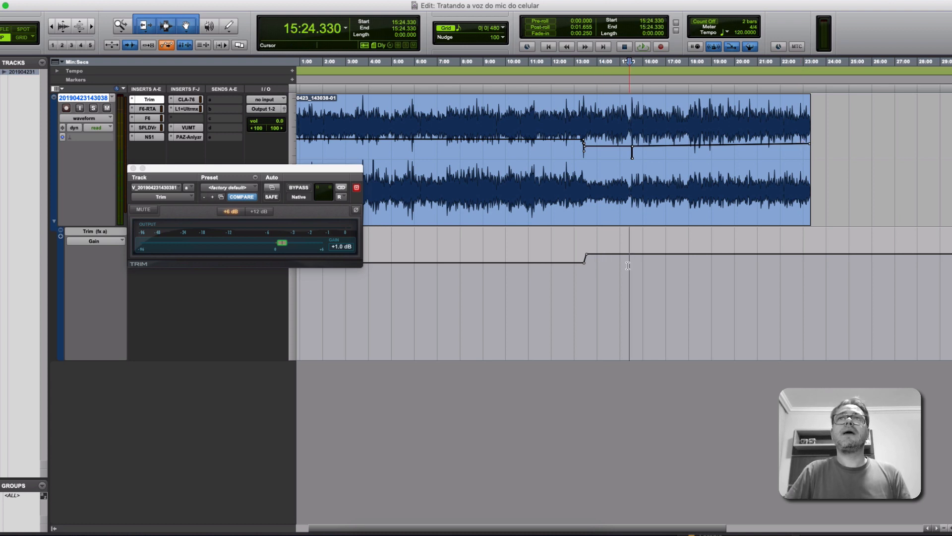
{"action": "left_click_drag", "start_coordinate": [629, 292], "coordinate": [491, 297]}
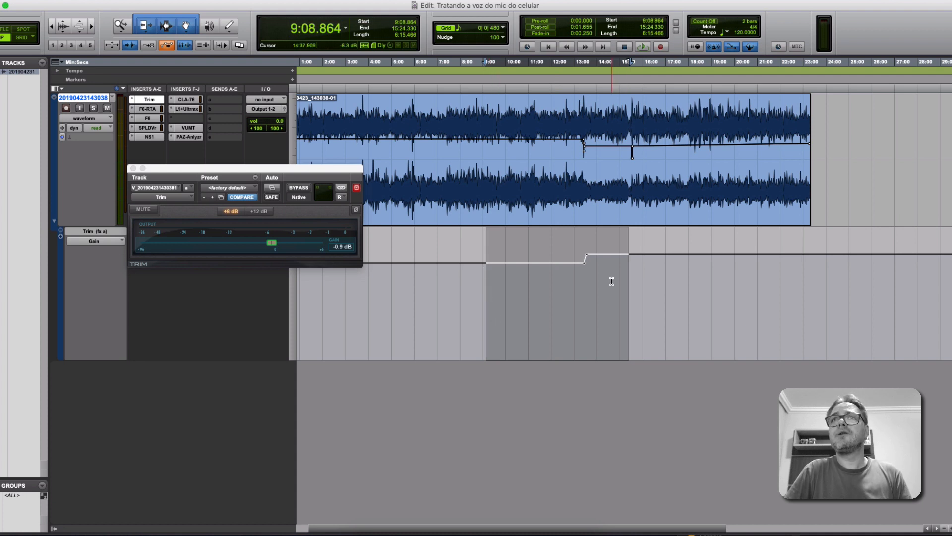
{"action": "left_click", "coordinate": [560, 211]}
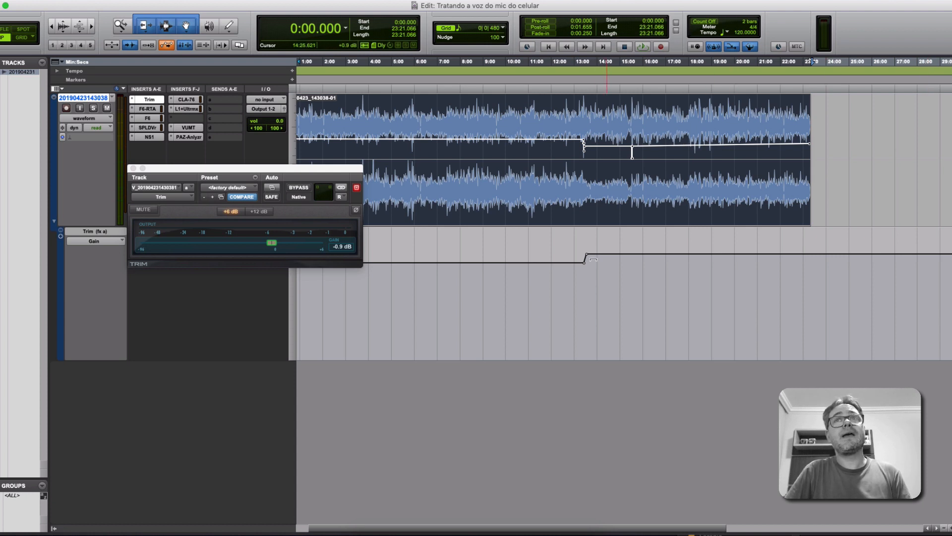
{"action": "left_click_drag", "start_coordinate": [606, 279], "coordinate": [533, 287]}
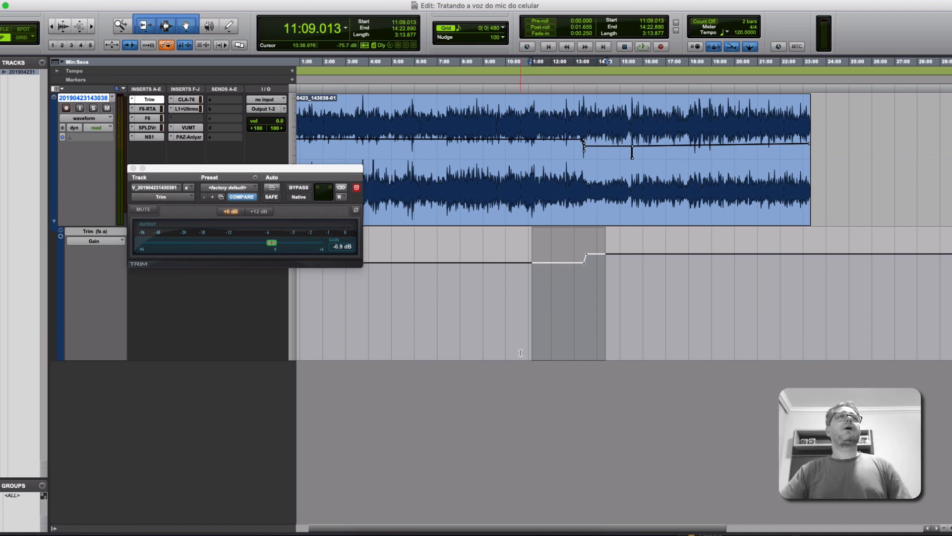
Open the F6-RTA equalizer, reposition its window below the upper waveform, and select its high-pass band.
{"action": "left_click", "coordinate": [148, 108]}
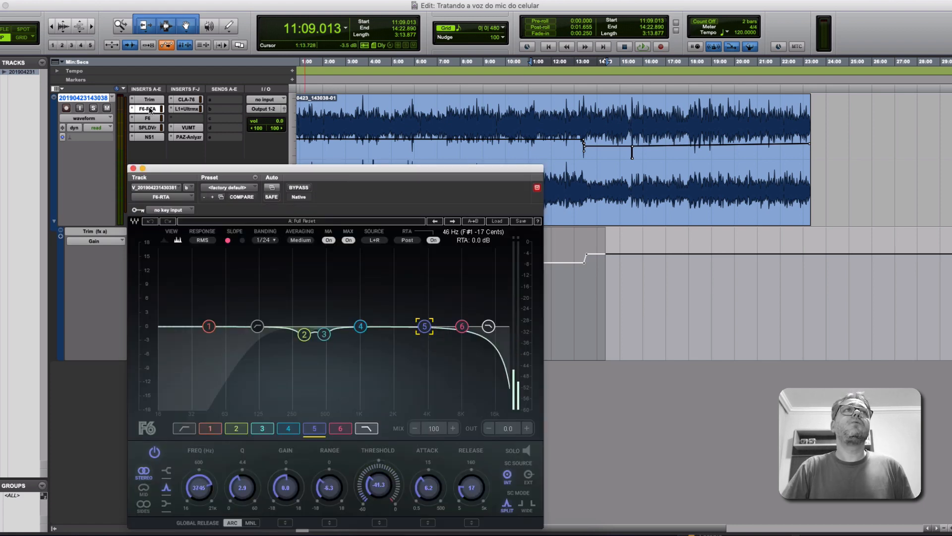
{"action": "left_click_drag", "start_coordinate": [313, 171], "coordinate": [420, 149]}
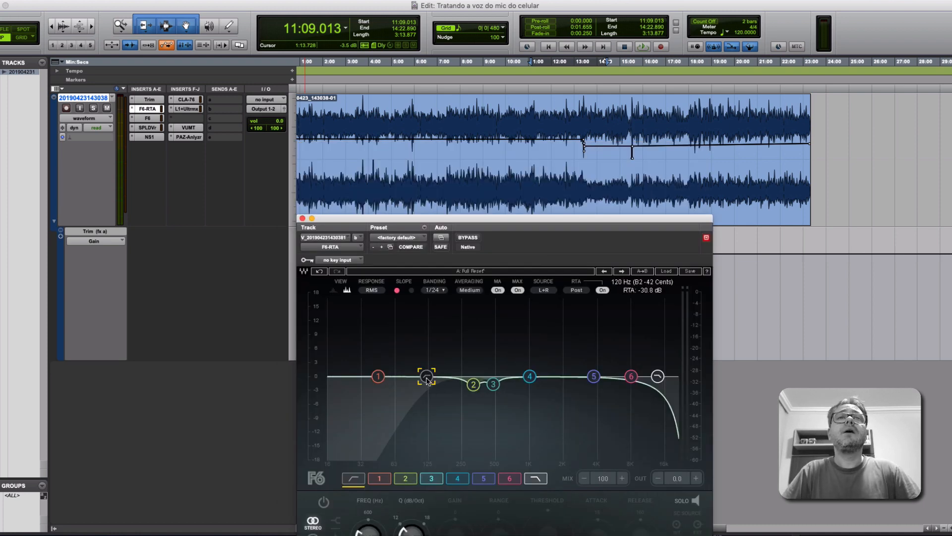
{"action": "left_click_drag", "start_coordinate": [475, 225], "coordinate": [504, 181]}
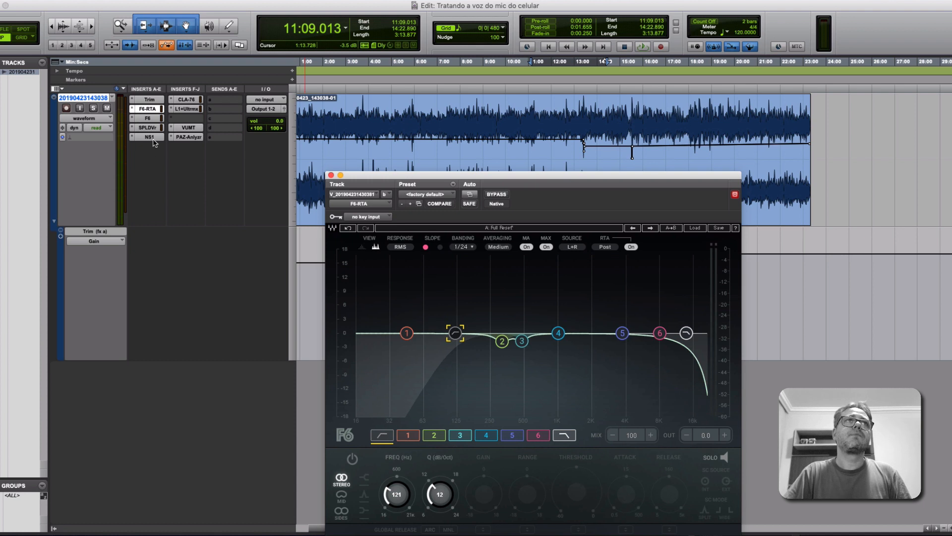
Switch off the L1 limiter, CLA-76, NS1, SPLDVr and second F6 inserts on the voice track.
{"action": "left_click", "coordinate": [185, 109], "text": "ctrl+super"}
{"action": "left_click", "coordinate": [185, 101], "text": "ctrl+super"}
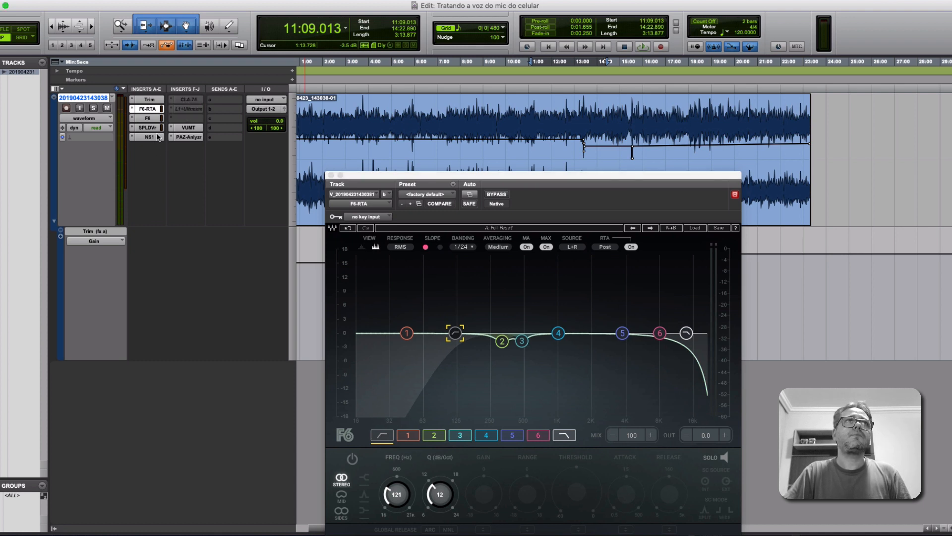
{"action": "left_click", "coordinate": [158, 138], "text": "ctrl+super"}
{"action": "left_click", "coordinate": [153, 128], "text": "ctrl+super"}
{"action": "left_click", "coordinate": [151, 118], "text": "ctrl+super"}
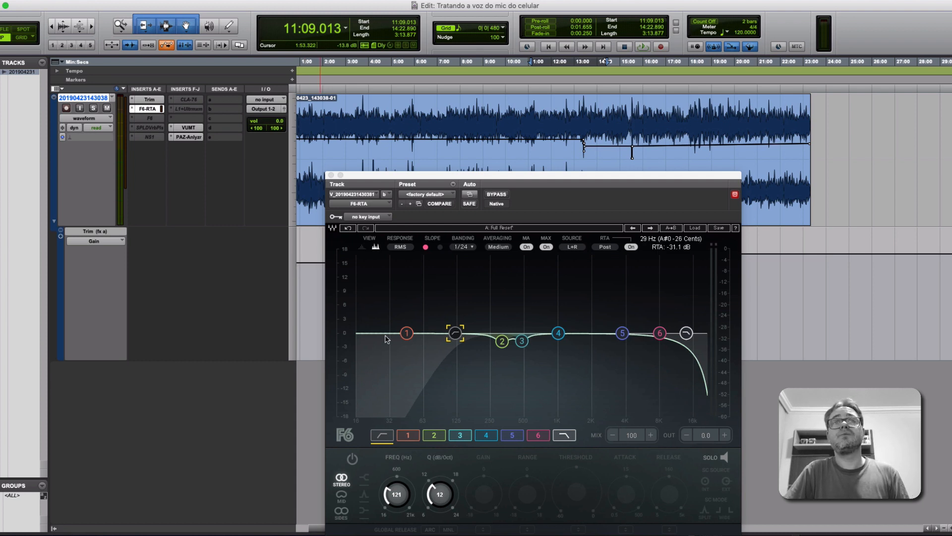
Toggle the F6-RTA high-pass band to compare the equalizer curve with and without it, leaving it off.
{"action": "left_click", "coordinate": [388, 441]}
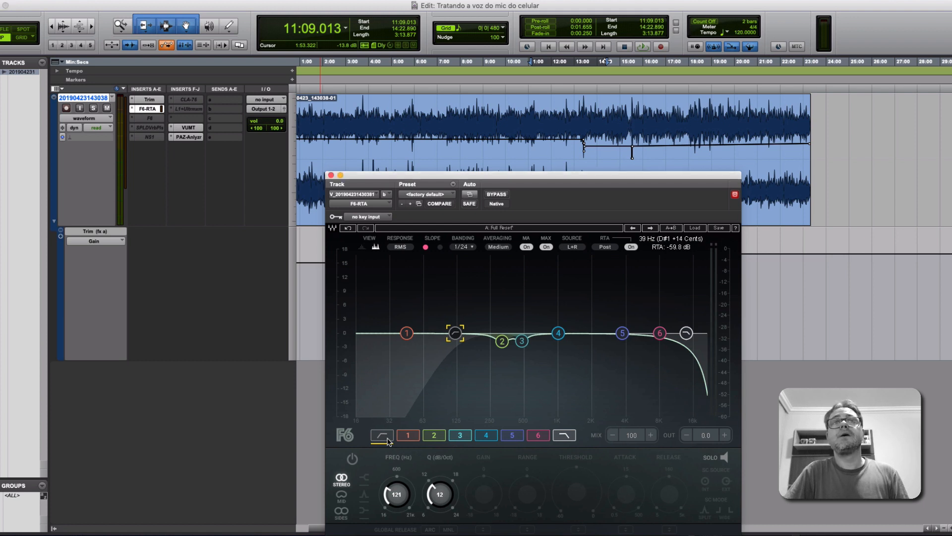
{"action": "left_click", "coordinate": [353, 460]}
{"action": "left_click", "coordinate": [353, 460]}
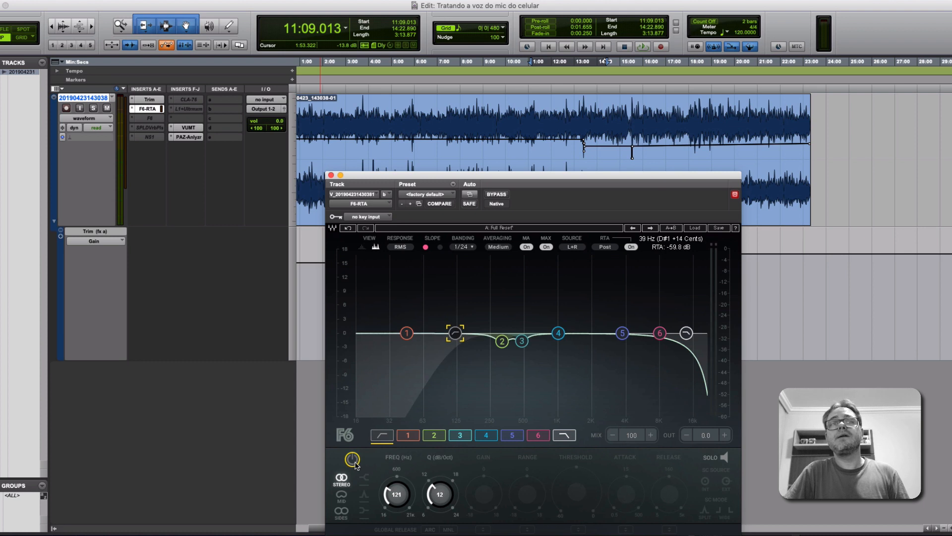
{"action": "left_click", "coordinate": [353, 460]}
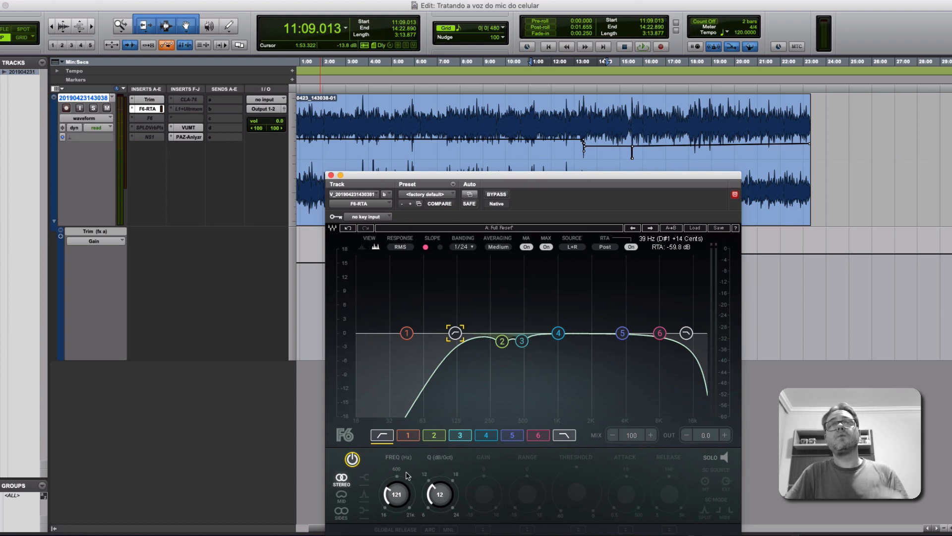
{"action": "left_click", "coordinate": [353, 459]}
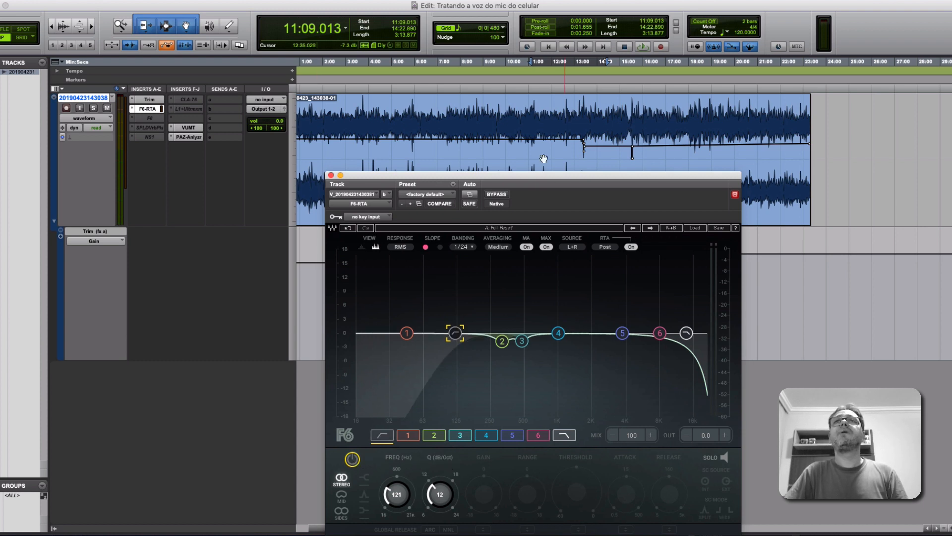
Play the voice from 9:19.786 and switch the F6-RTA high-pass band on during playback.
{"action": "left_click", "coordinate": [490, 116]}
{"action": "key", "text": "space"}
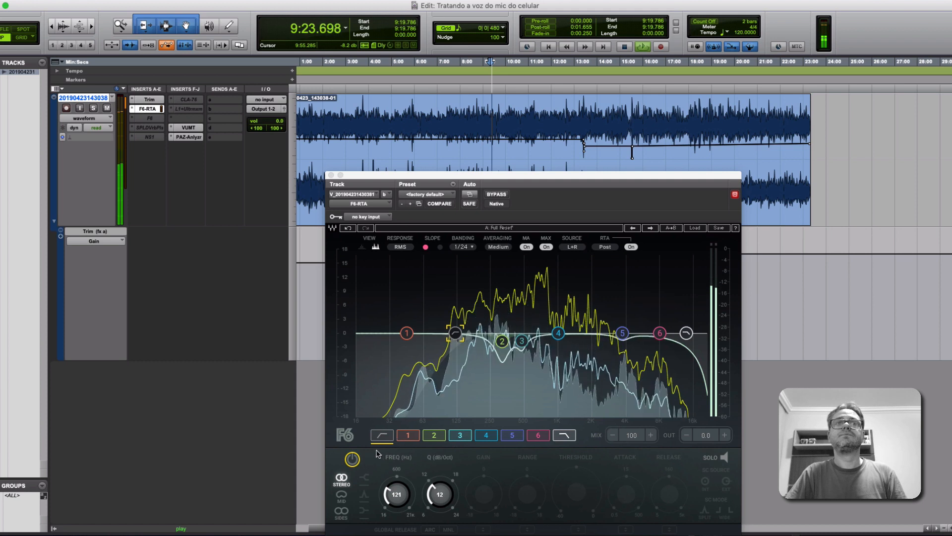
{"action": "left_click", "coordinate": [353, 460]}
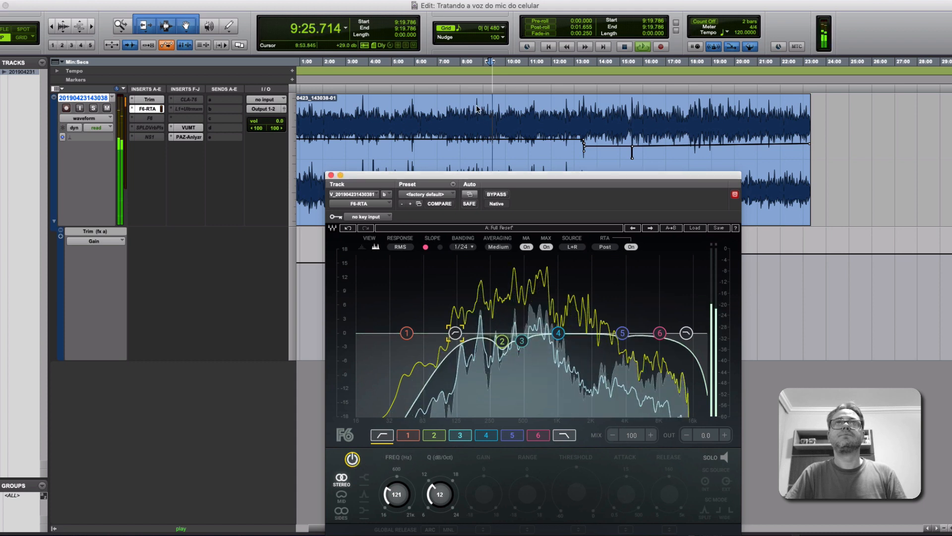
Play the voice from 5:29.045 and compare it with the high-pass band off and on, leaving the band on.
{"action": "left_click", "coordinate": [403, 166]}
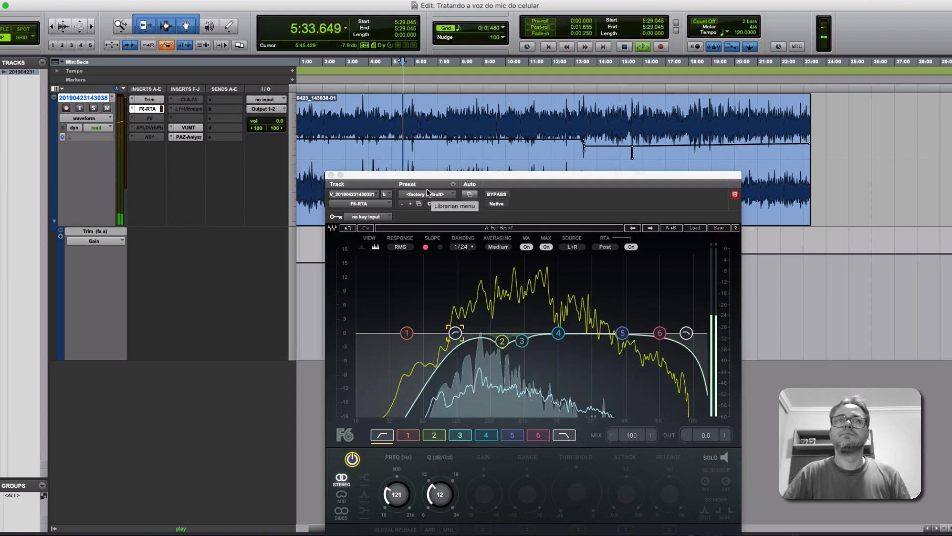
{"action": "left_click", "coordinate": [386, 439]}
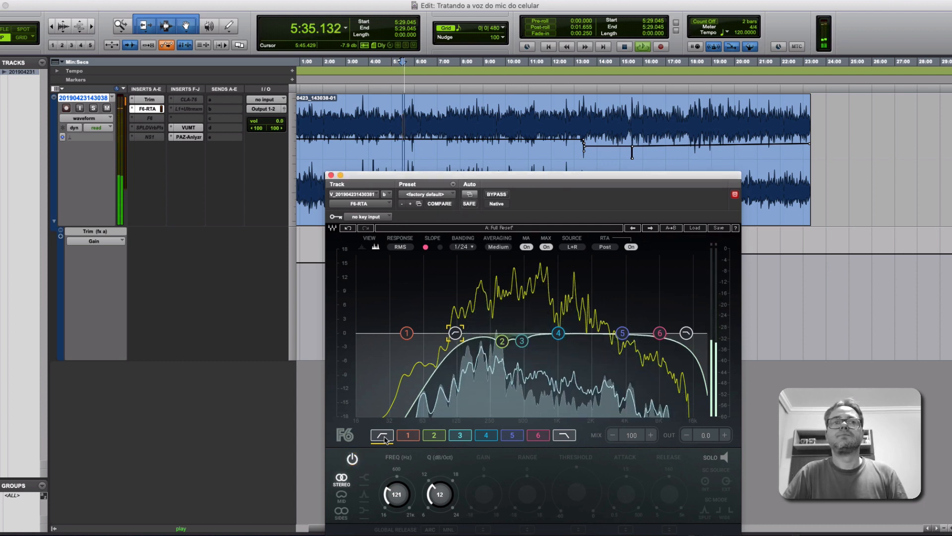
{"action": "left_click", "coordinate": [352, 459]}
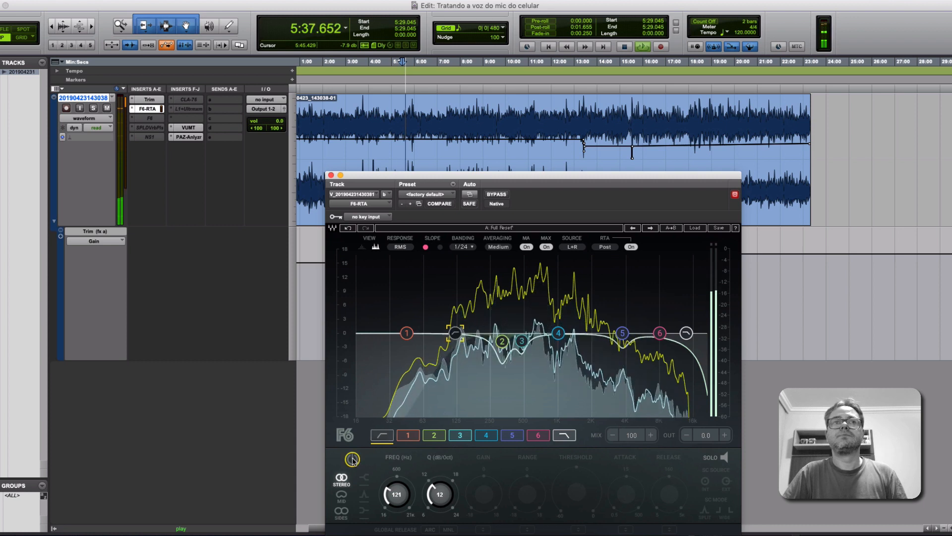
{"action": "left_click", "coordinate": [353, 459]}
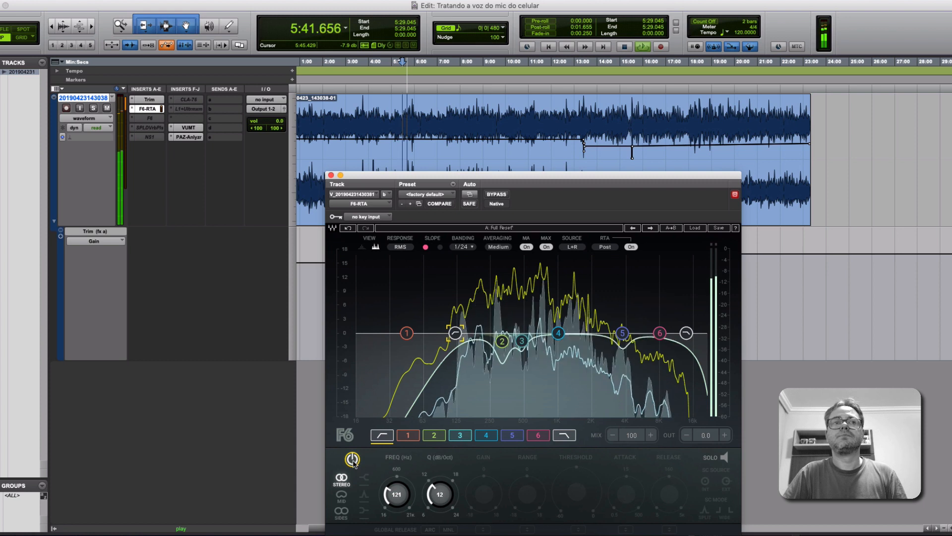
{"action": "left_click", "coordinate": [353, 460]}
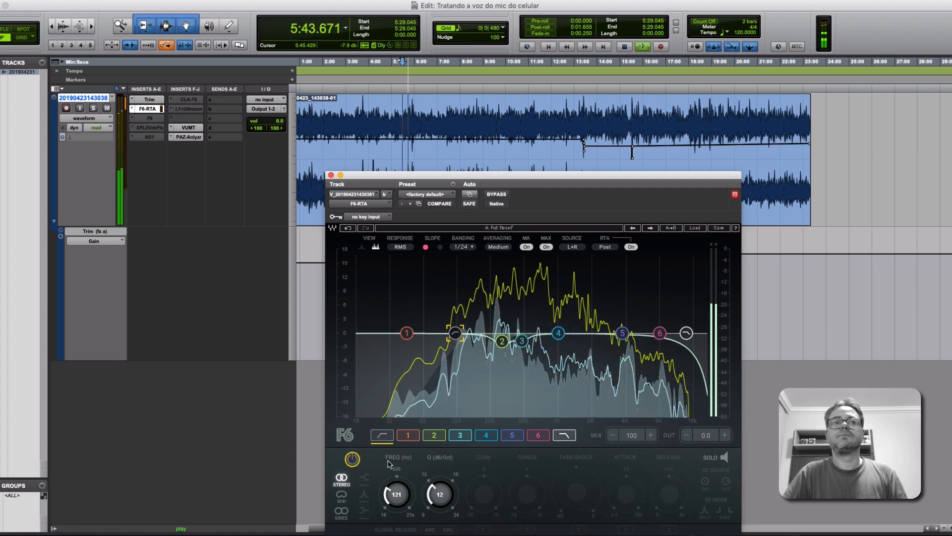
{"action": "left_click", "coordinate": [353, 460]}
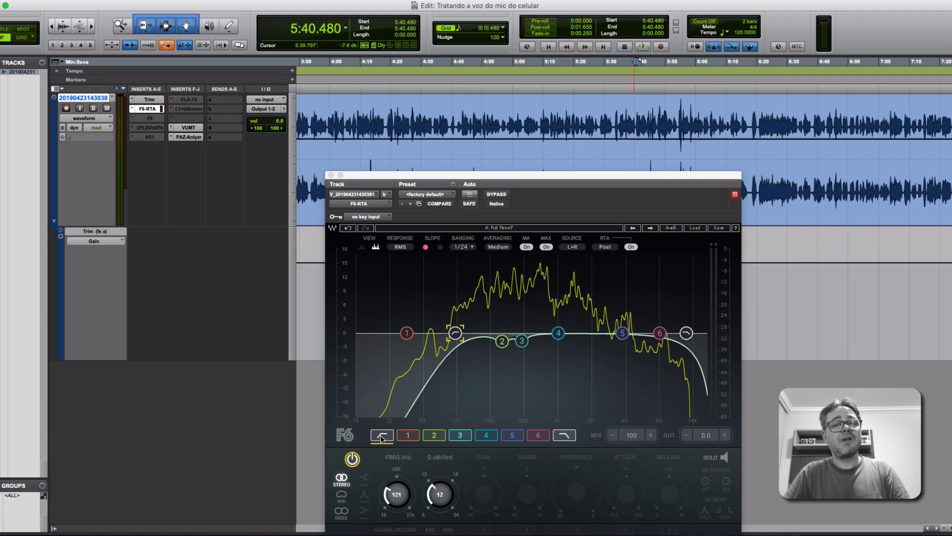
Replay the passage from 5:40.480 with the high-pass band on and off, finishing with the band on.
{"action": "key", "text": "space"}
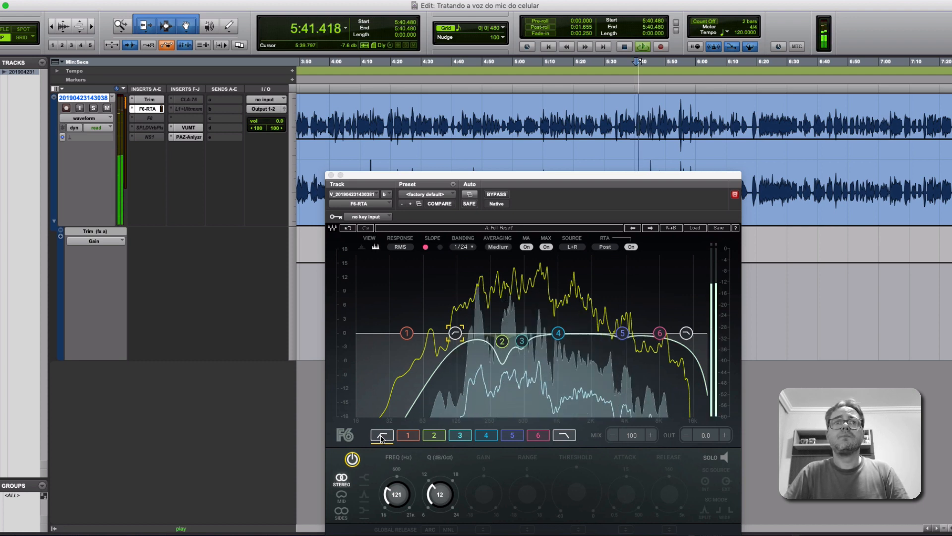
{"action": "left_click", "coordinate": [353, 459]}
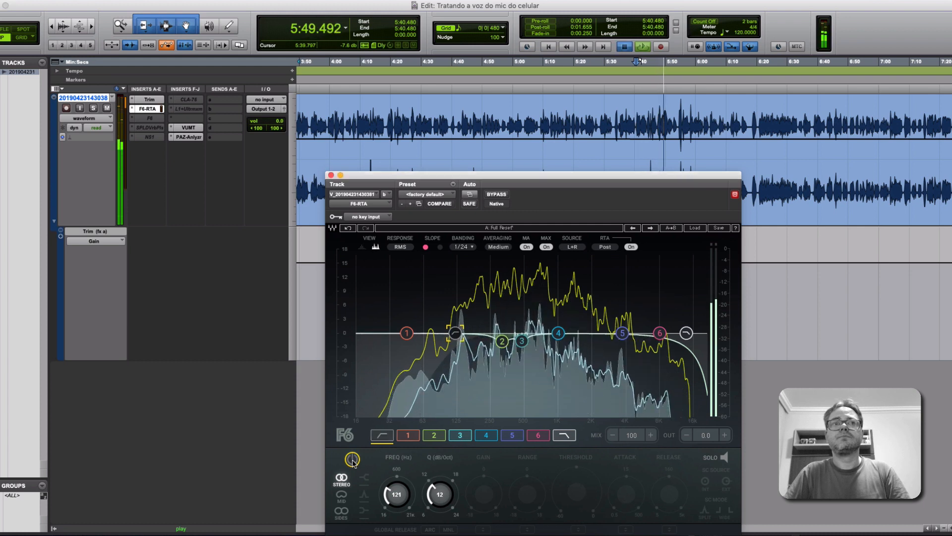
{"action": "key", "text": "space"}
{"action": "key", "text": "space"}
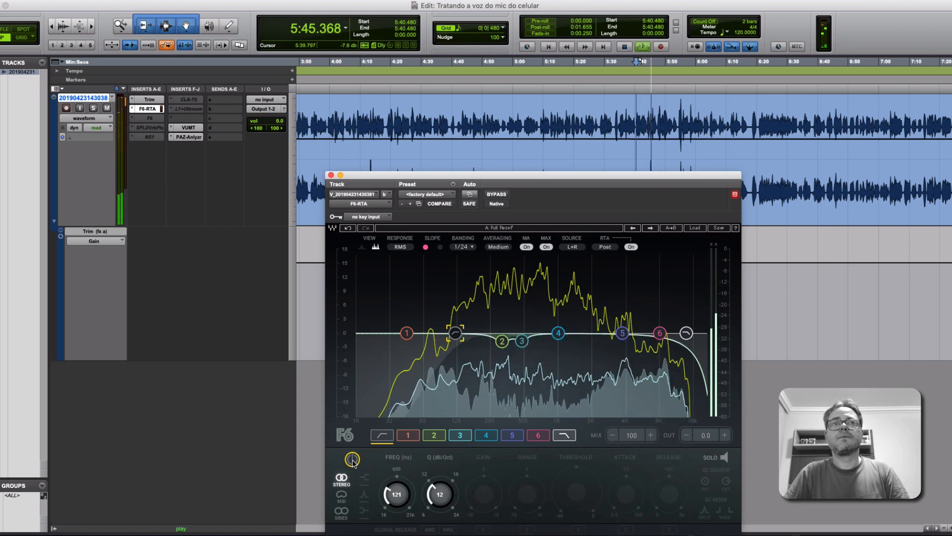
{"action": "key", "text": "space"}
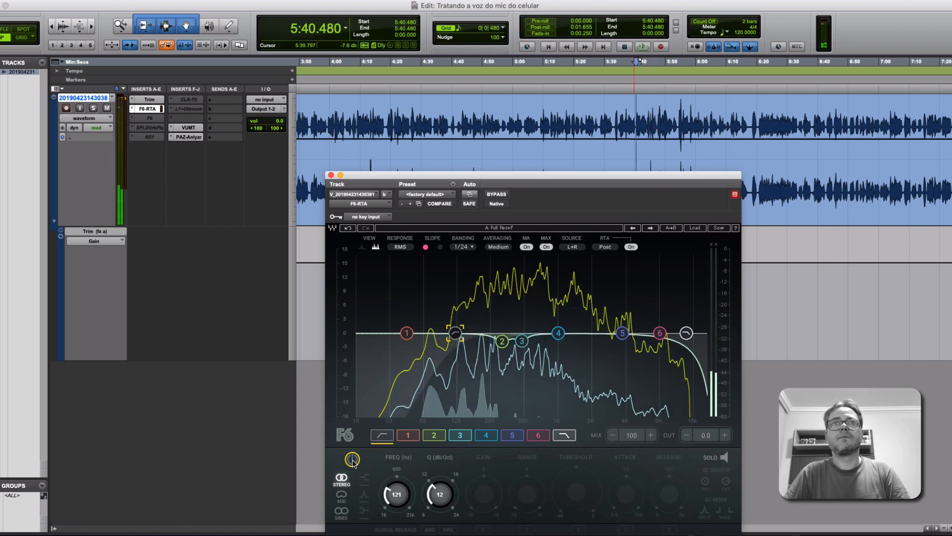
{"action": "left_click", "coordinate": [352, 459]}
{"action": "key", "text": "space"}
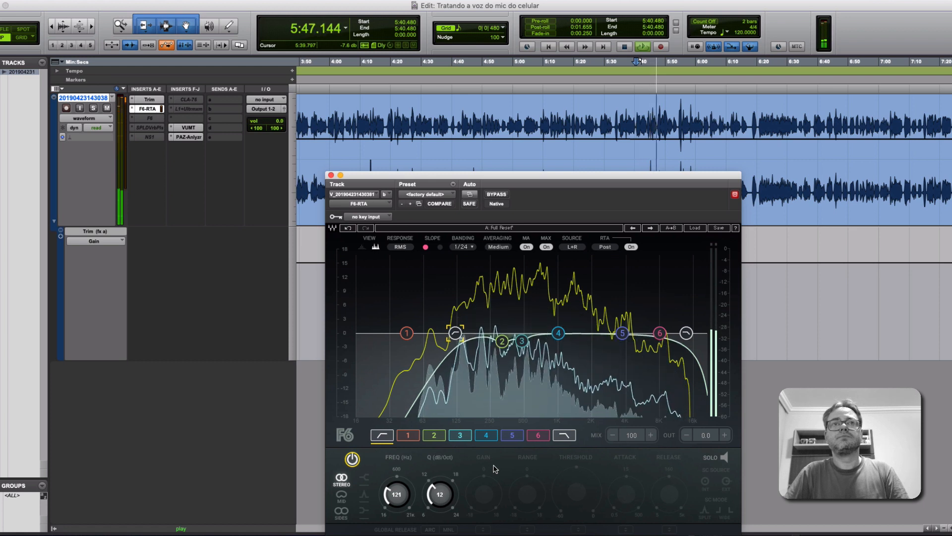
{"action": "key", "text": "space"}
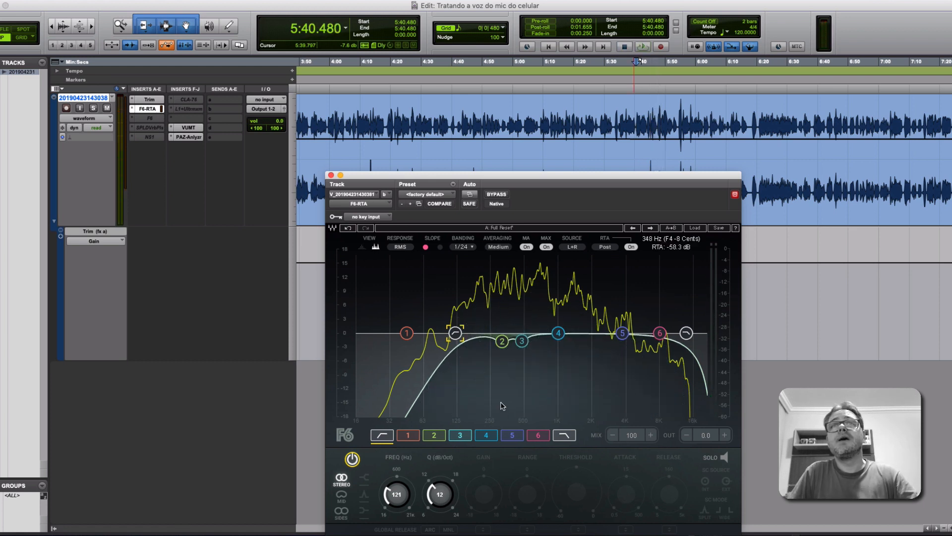
Select F6-RTA band 2 and listen to it soloed from 5:40.480, then end the solo.
{"action": "left_click", "coordinate": [443, 441]}
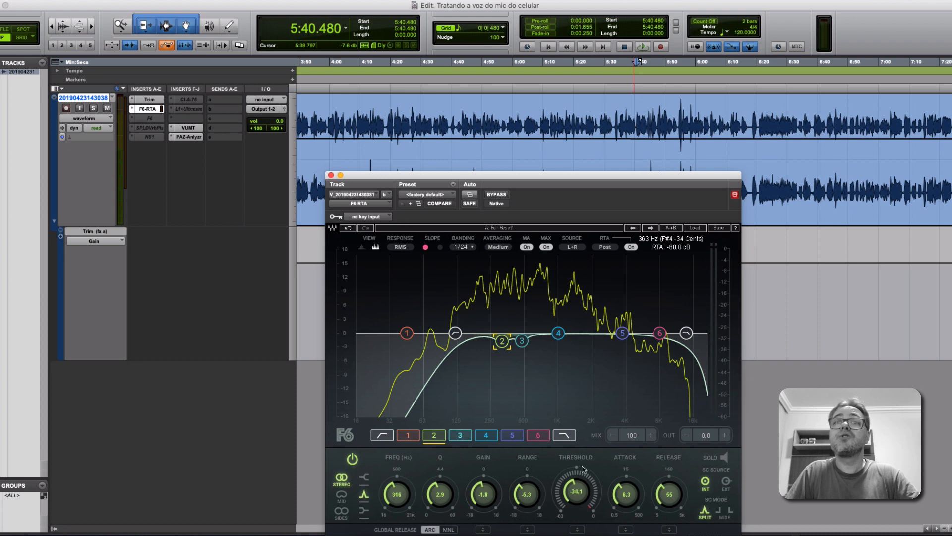
{"action": "key", "text": "space"}
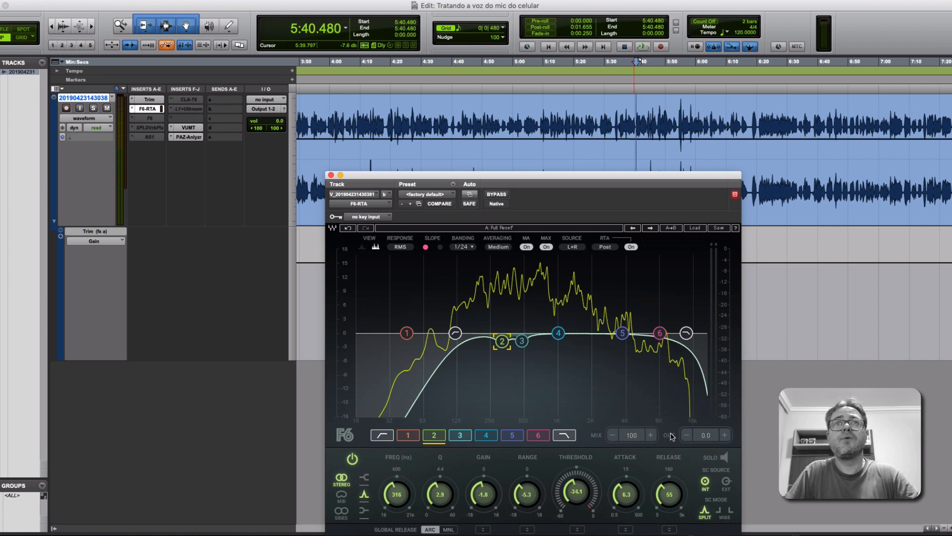
{"action": "left_click", "coordinate": [726, 457]}
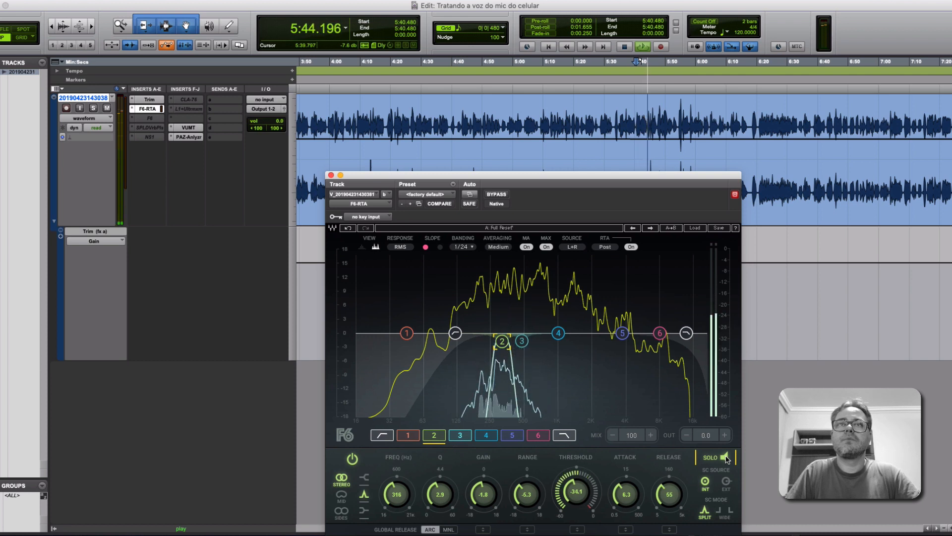
{"action": "key", "text": "space"}
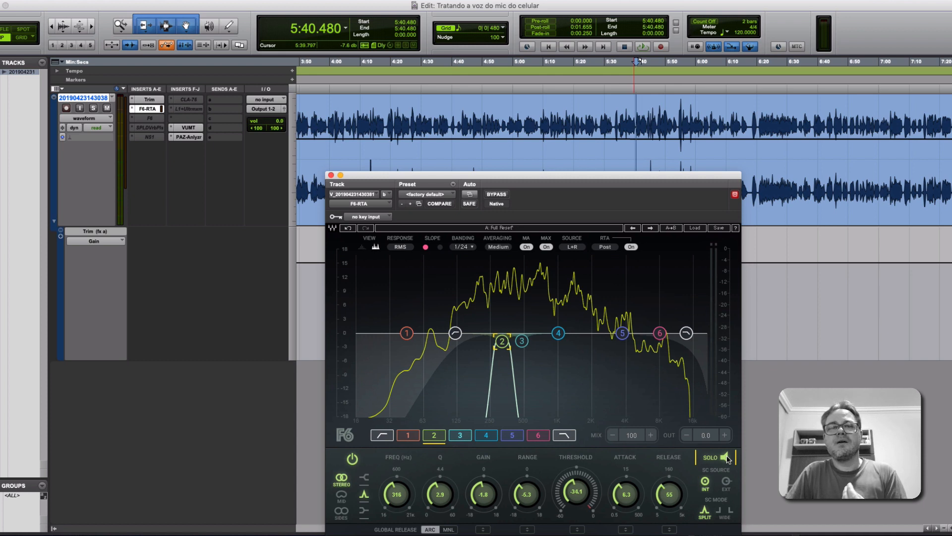
{"action": "left_click", "coordinate": [725, 458]}
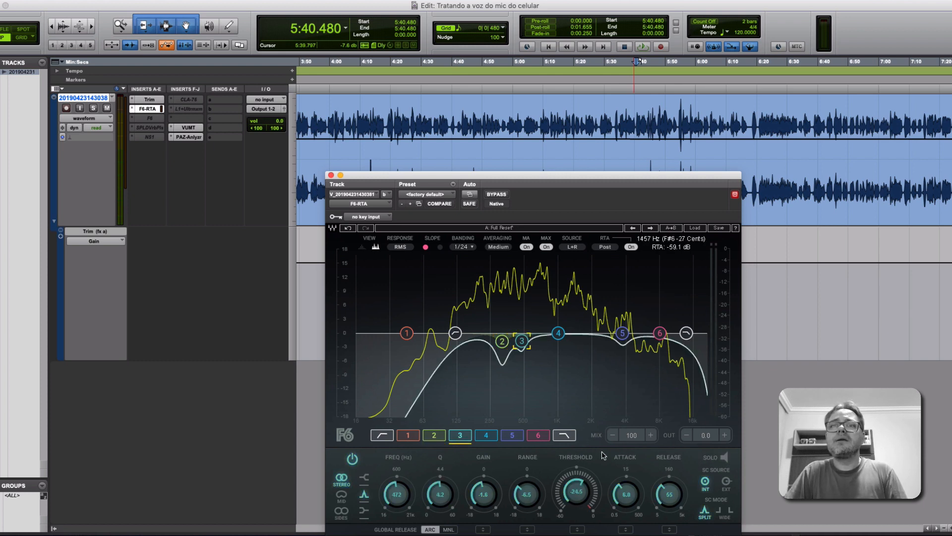
Solo F6-RTA band 3 and briefly play the voice from 5:40.480.
{"action": "left_click", "coordinate": [725, 460]}
{"action": "key", "text": "space"}
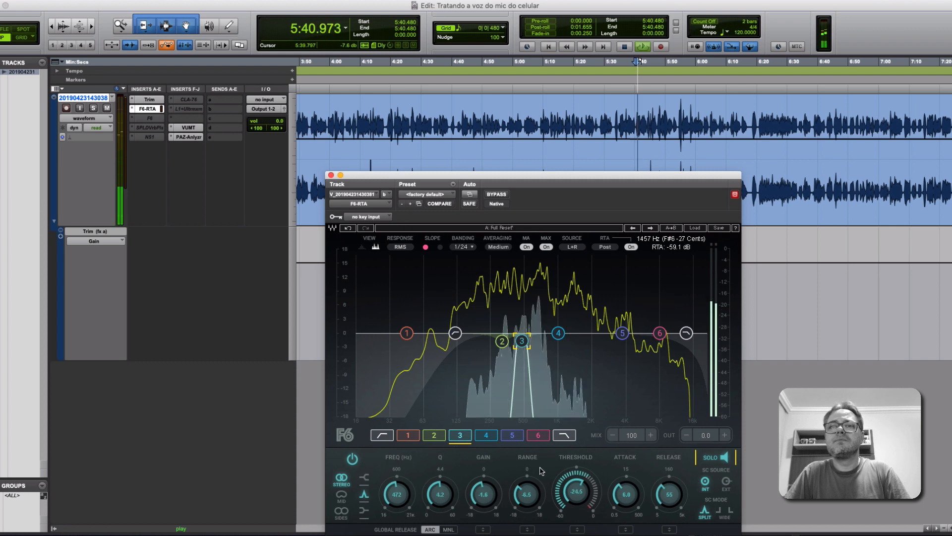
{"action": "key", "text": "space"}
Compare F6-RTA bands 3 and 2 by soloing each in turn while the voice plays, then stop playback.
{"action": "left_click", "coordinate": [439, 436]}
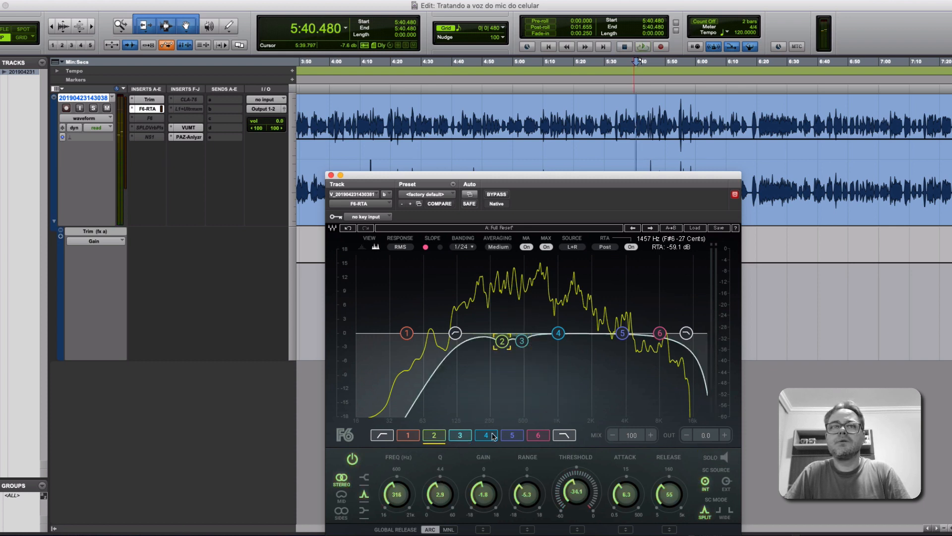
{"action": "left_click", "coordinate": [462, 436]}
{"action": "left_click", "coordinate": [726, 459]}
{"action": "key", "text": "space"}
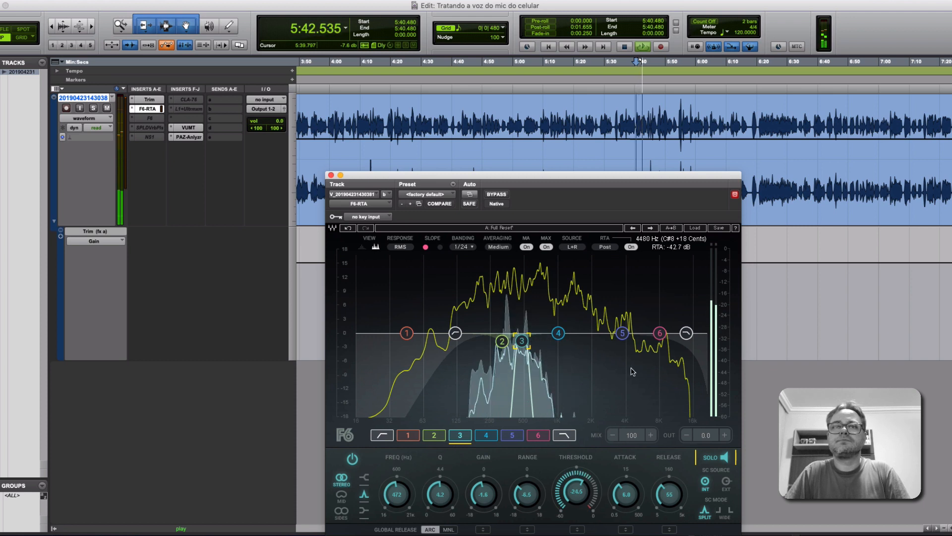
{"action": "left_click", "coordinate": [435, 436]}
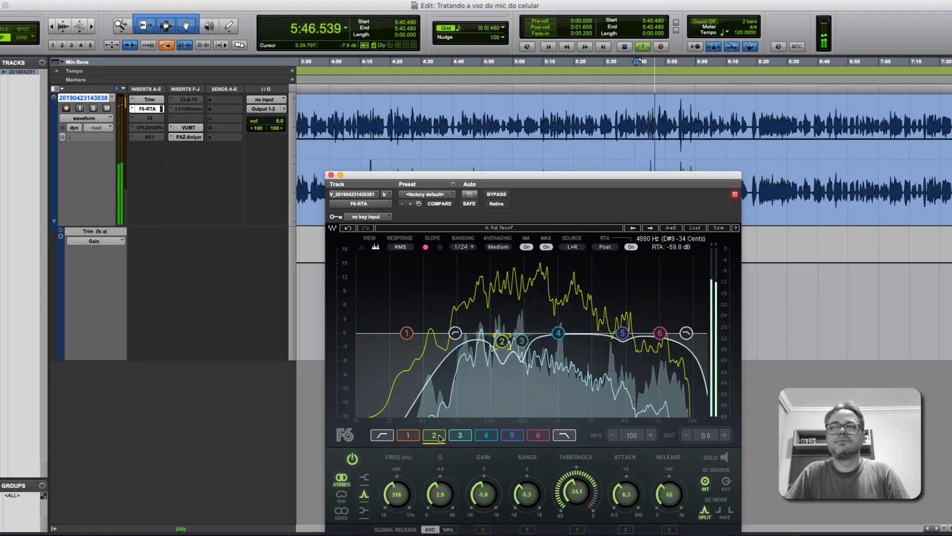
{"action": "left_click", "coordinate": [729, 459]}
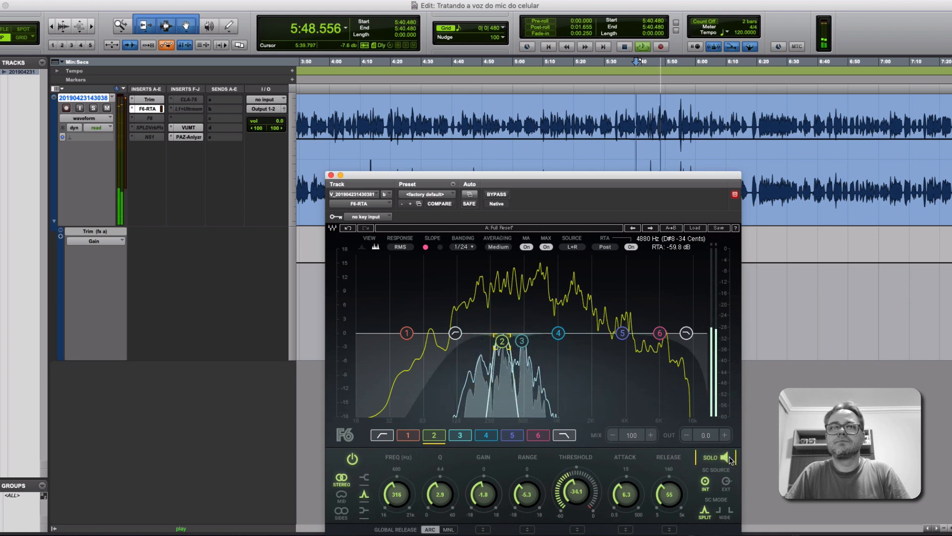
{"action": "key", "text": "space"}
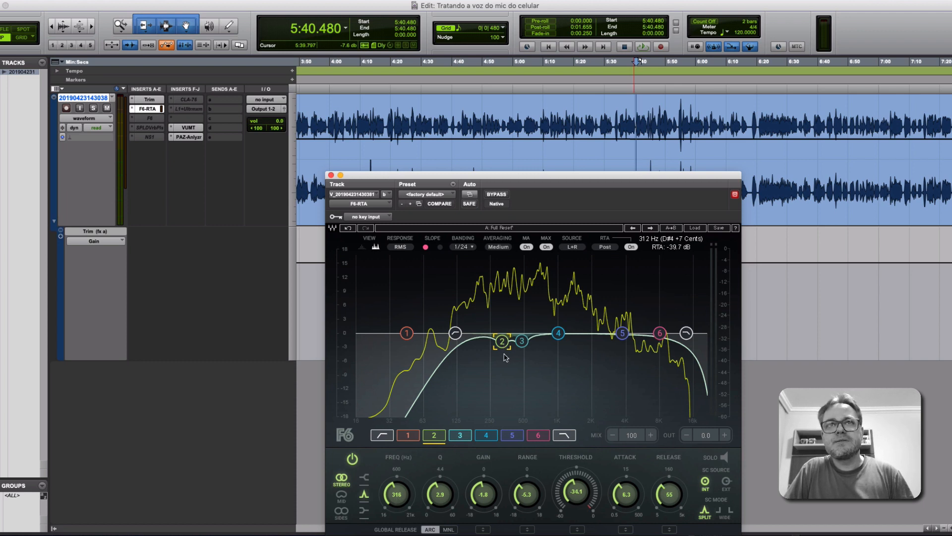
Select band 3 on the equalizer curve and play the voice from 5:40.480 through all bands without solo.
{"action": "left_click", "coordinate": [521, 341]}
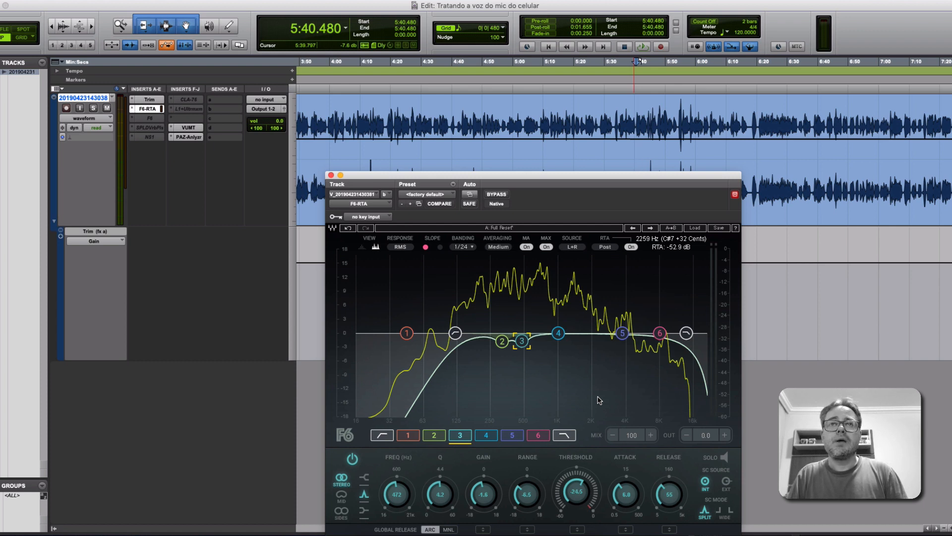
{"action": "key", "text": "space"}
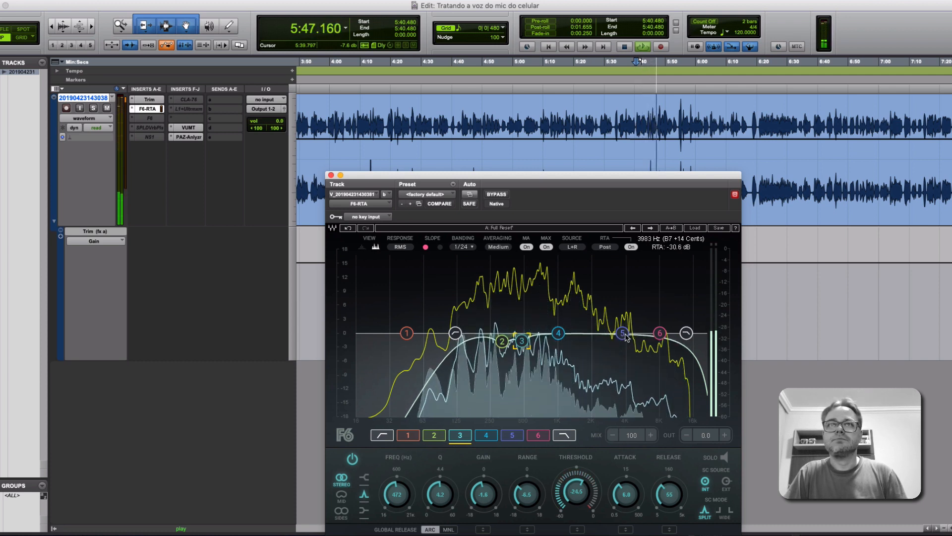
{"action": "key", "text": "space"}
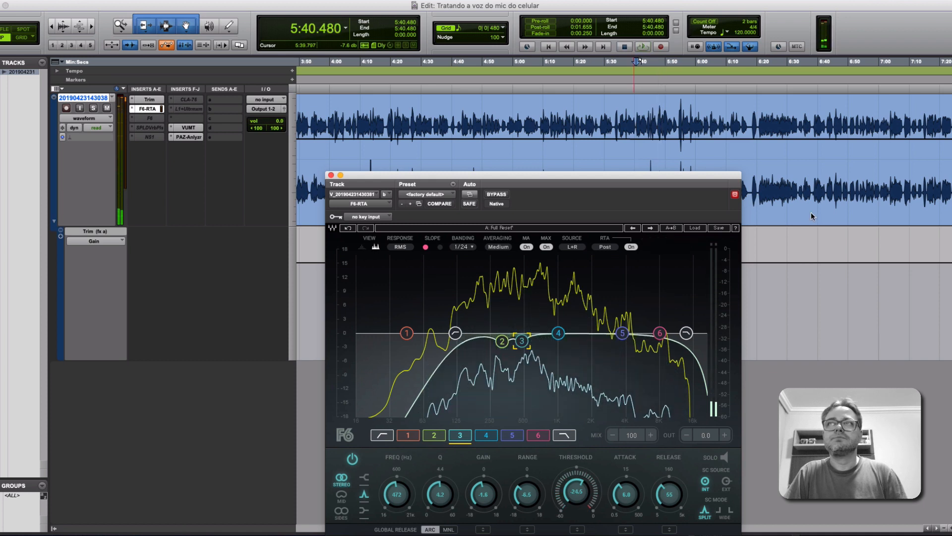
Move the playback start to 6:21.781, listen to F6-RTA band 5 soloed from there, and switch the solo off.
{"action": "left_click", "coordinate": [756, 89]}
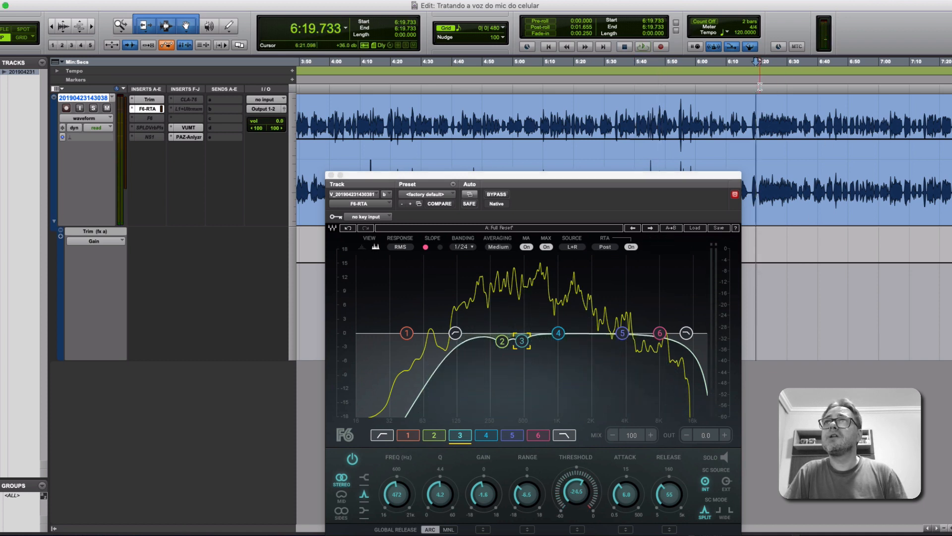
{"action": "left_click", "coordinate": [762, 105]}
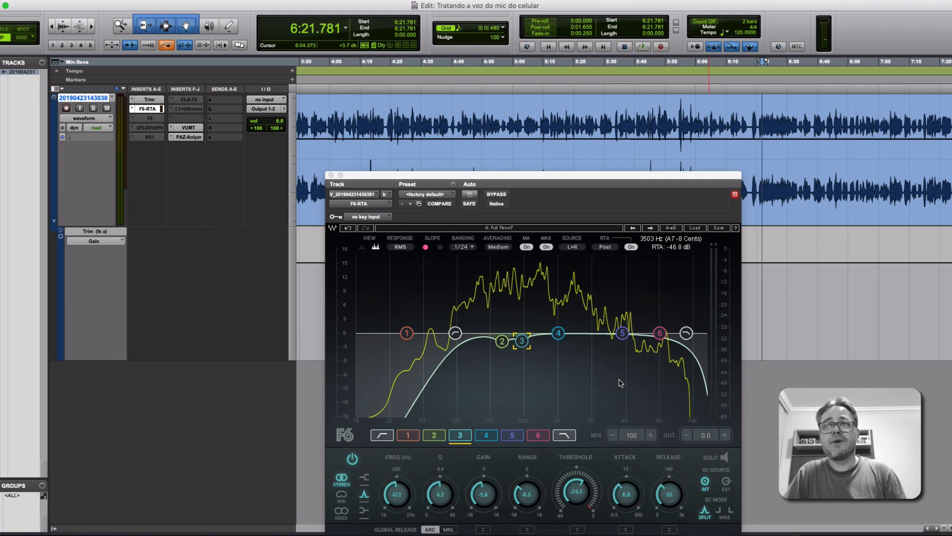
{"action": "left_click", "coordinate": [622, 336]}
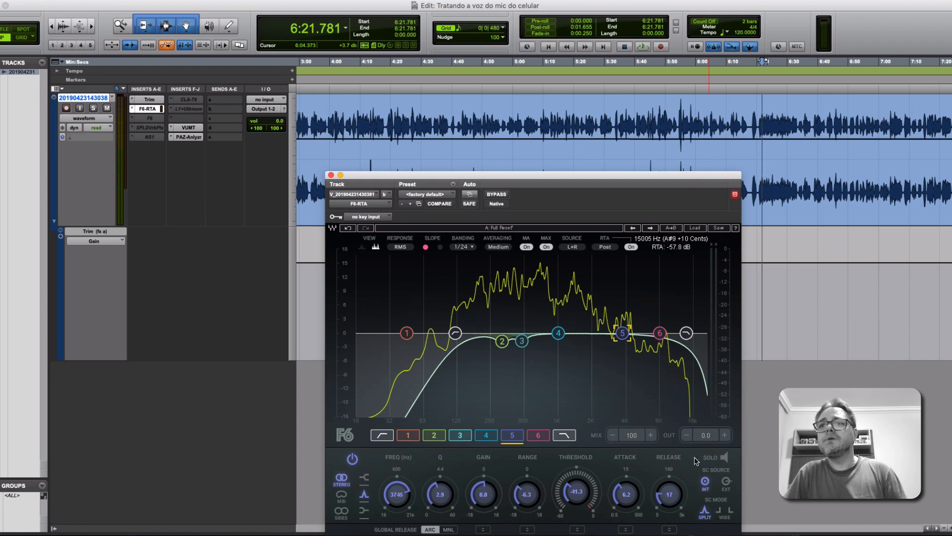
{"action": "left_click", "coordinate": [725, 458]}
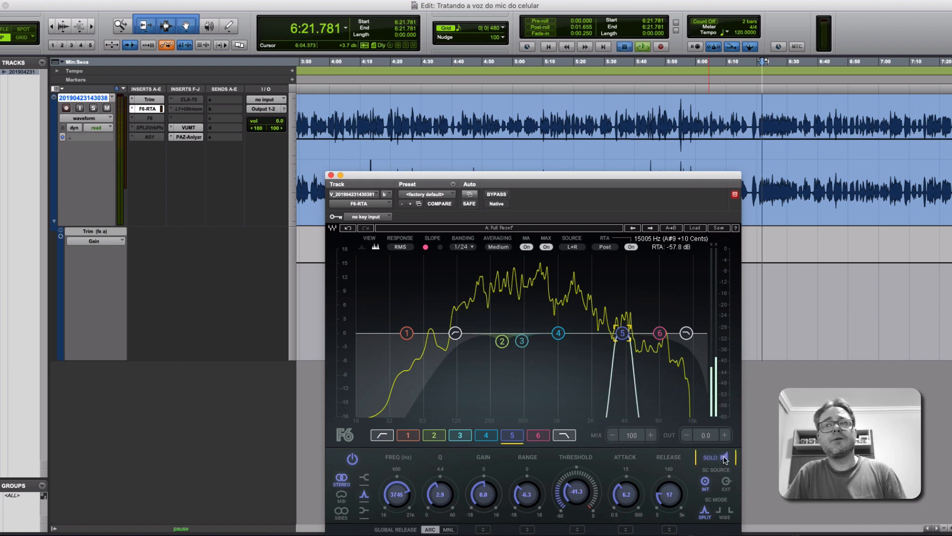
{"action": "key", "text": "space"}
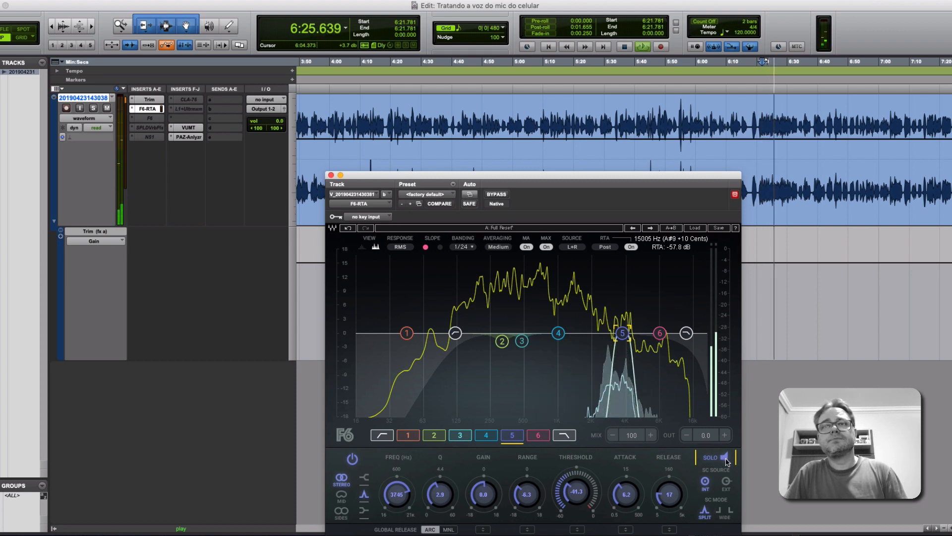
{"action": "key", "text": "space"}
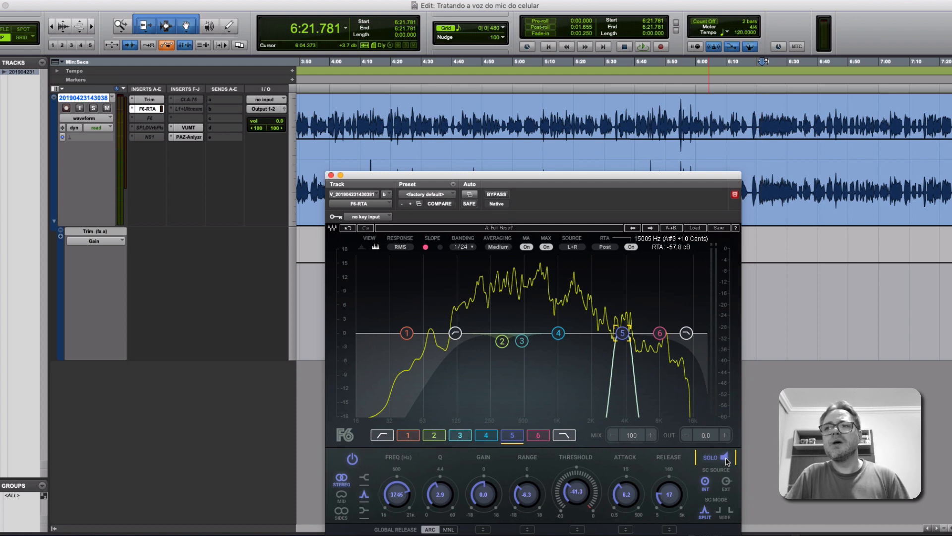
{"action": "left_click", "coordinate": [725, 458]}
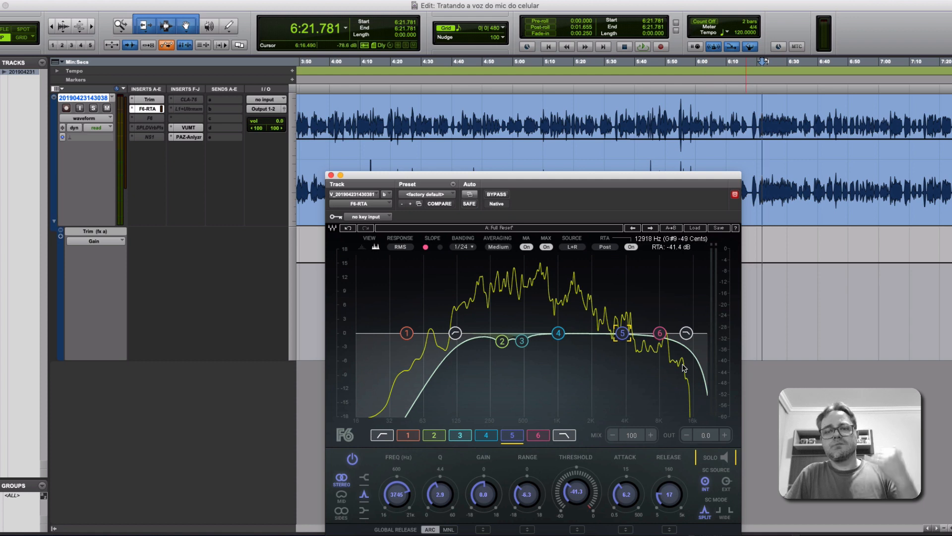
Play the voice from 6:21.781 through F6-RTA, select the low-pass filter and switch off bands 1 and 4.
{"action": "key", "text": "space"}
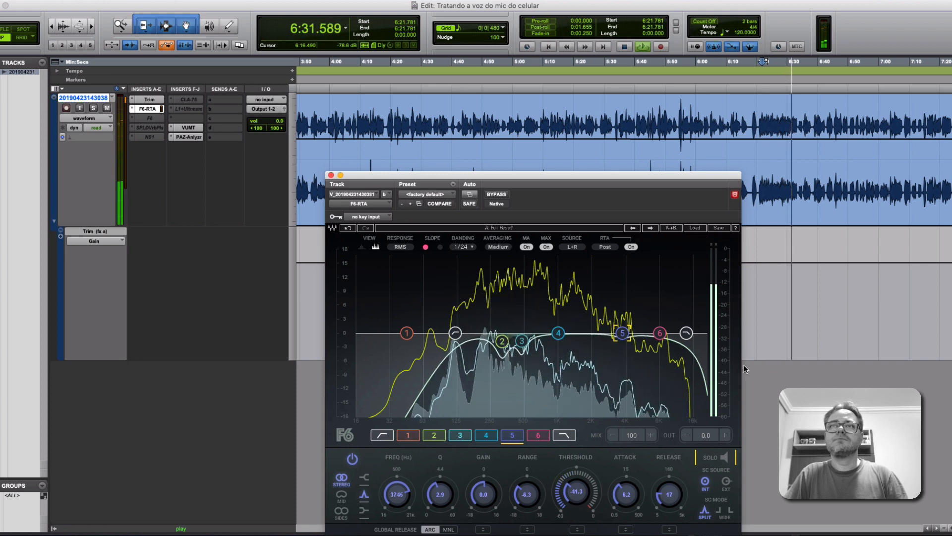
{"action": "key", "text": "space"}
{"action": "left_click", "coordinate": [686, 334]}
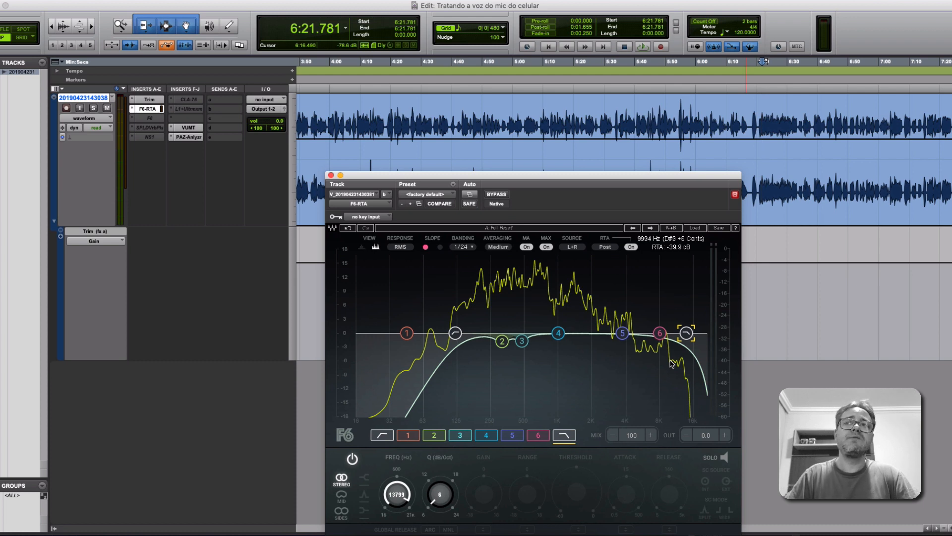
{"action": "left_click", "coordinate": [384, 438]}
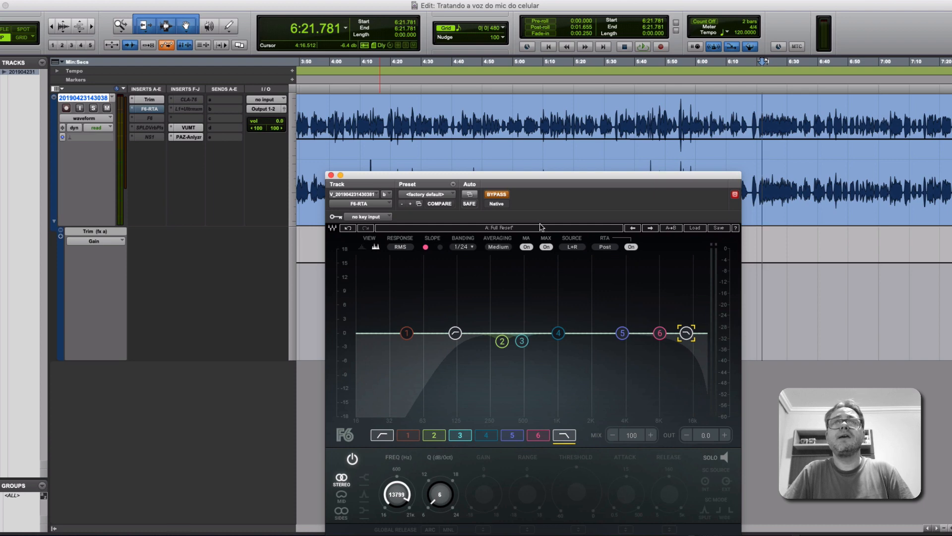
Compare the voice from 6:21.781 with F6-RTA bypassed and active, leaving the plug-in active.
{"action": "key", "text": "space"}
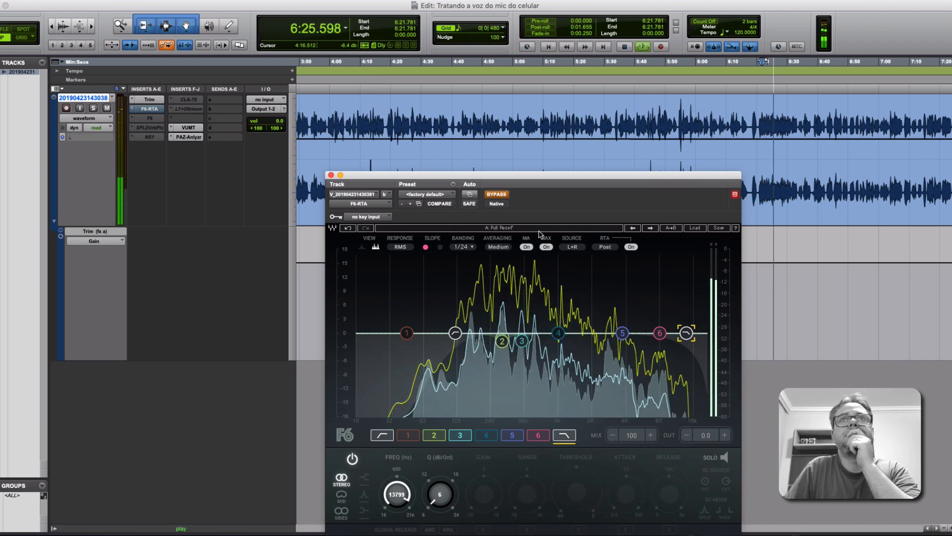
{"action": "key", "text": "space"}
{"action": "left_click", "coordinate": [500, 197]}
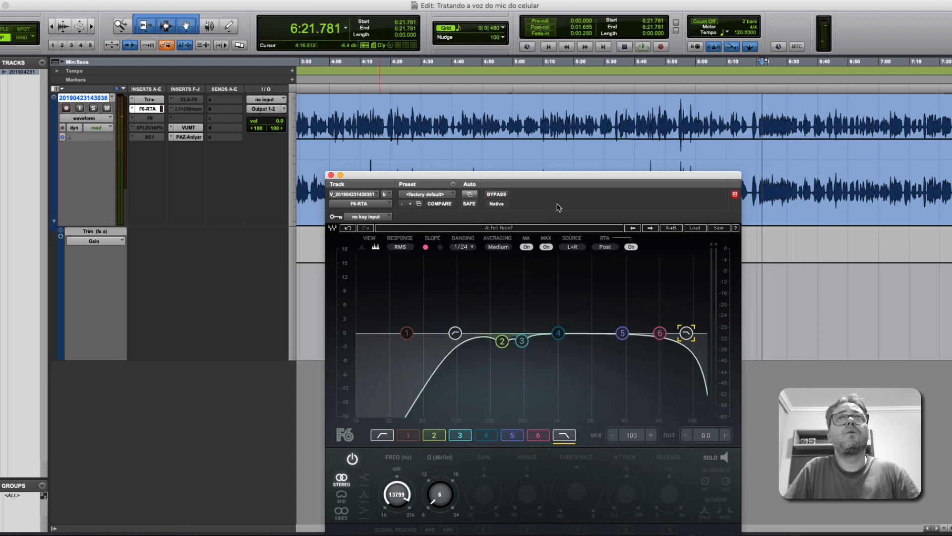
{"action": "key", "text": "space"}
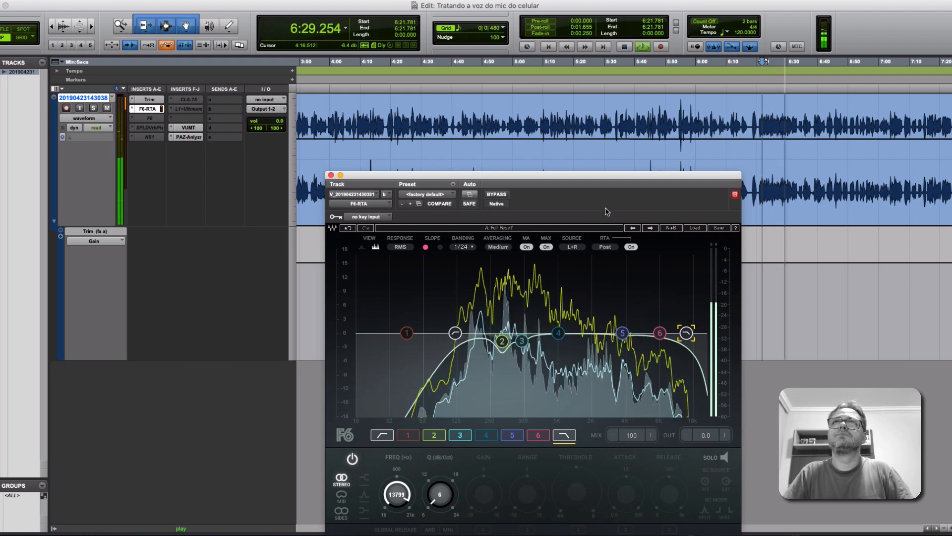
{"action": "key", "text": "space"}
{"action": "left_click", "coordinate": [496, 195]}
{"action": "key", "text": "space"}
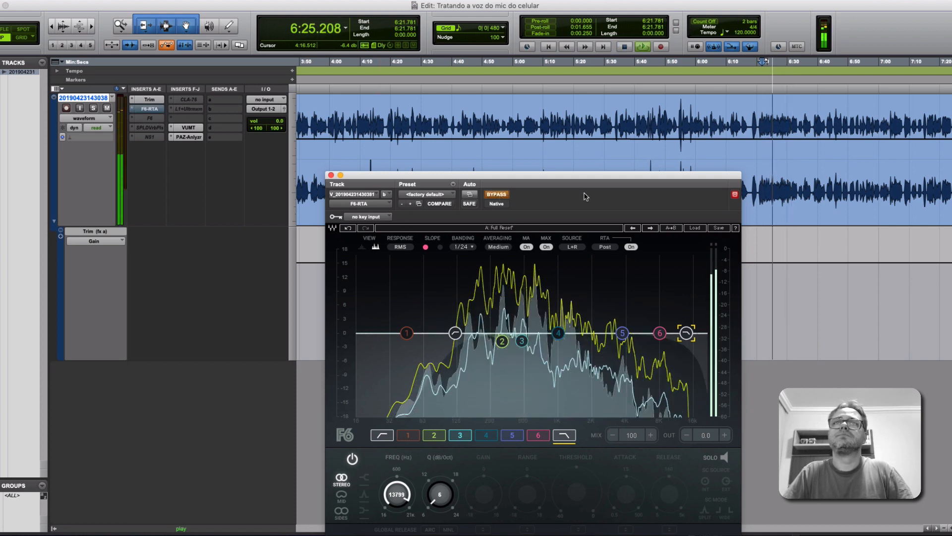
{"action": "left_click", "coordinate": [497, 194]}
{"action": "key", "text": "space"}
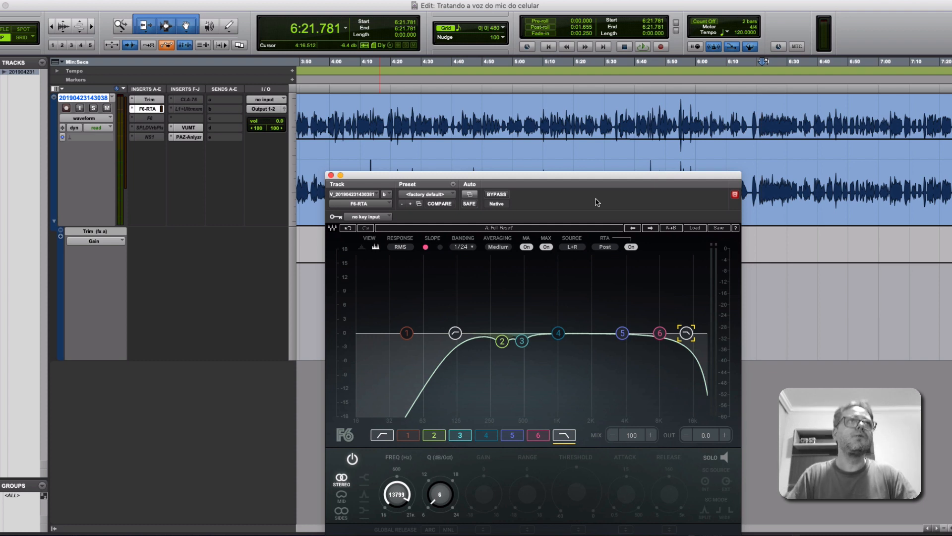
Activate the F6 insert, open its window and reposition it so that all band controls are in view.
{"action": "left_click", "coordinate": [150, 119]}
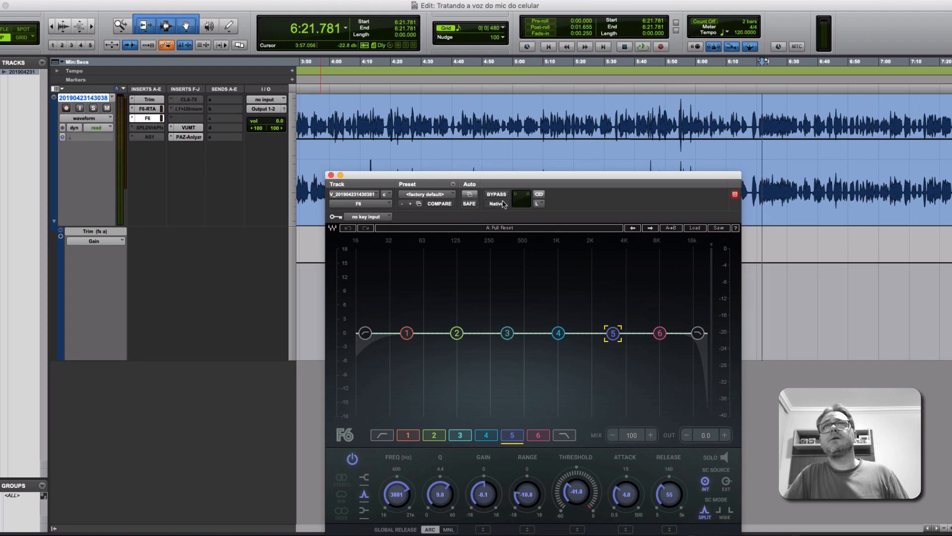
{"action": "left_click_drag", "start_coordinate": [522, 181], "coordinate": [502, 134]}
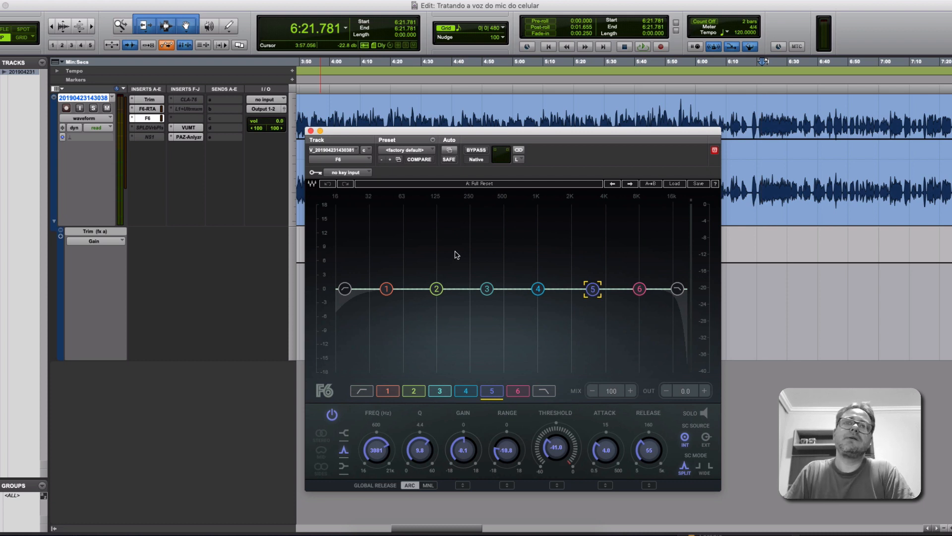
Examine the settings of F6 bands 1 to 6 and the low-pass filter in turn, ending on band 5.
{"action": "left_click", "coordinate": [392, 392]}
{"action": "left_click", "coordinate": [416, 393]}
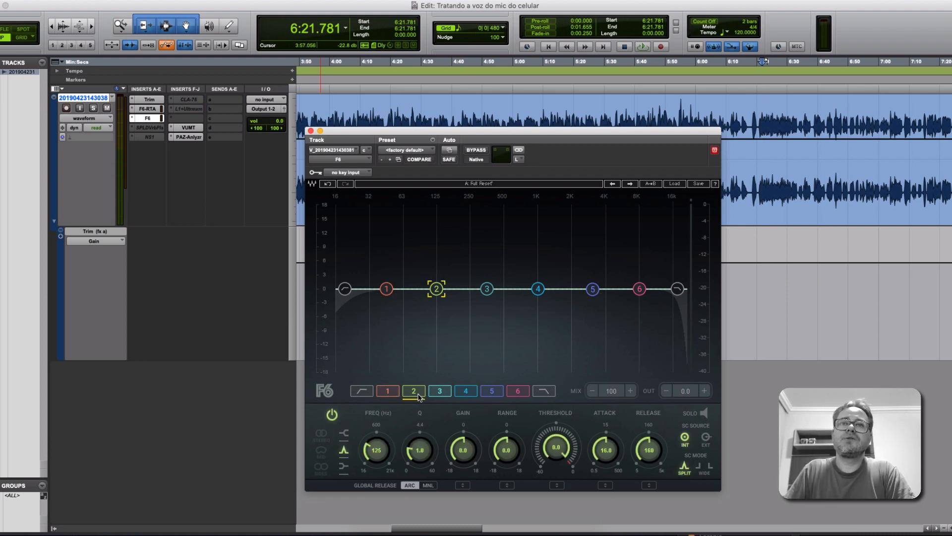
{"action": "left_click", "coordinate": [439, 392]}
{"action": "left_click", "coordinate": [466, 393]}
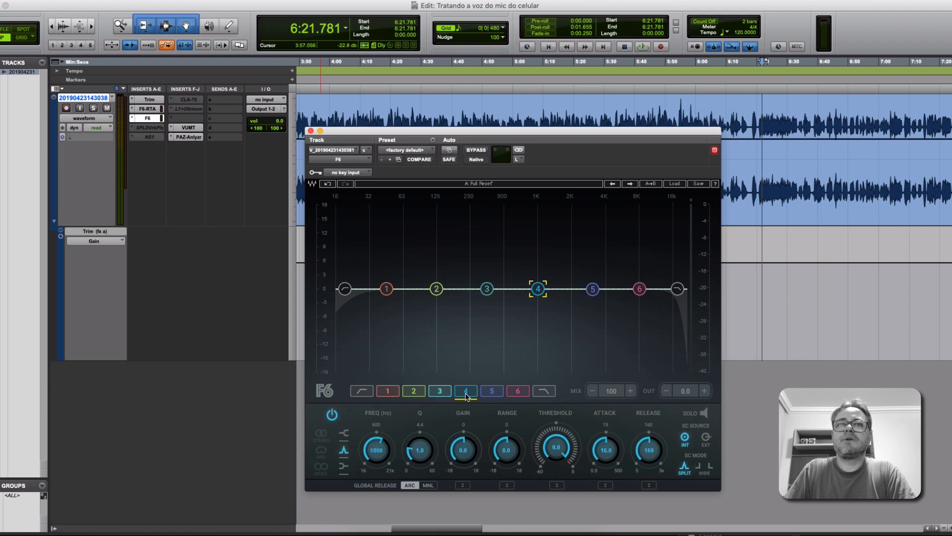
{"action": "left_click", "coordinate": [492, 393]}
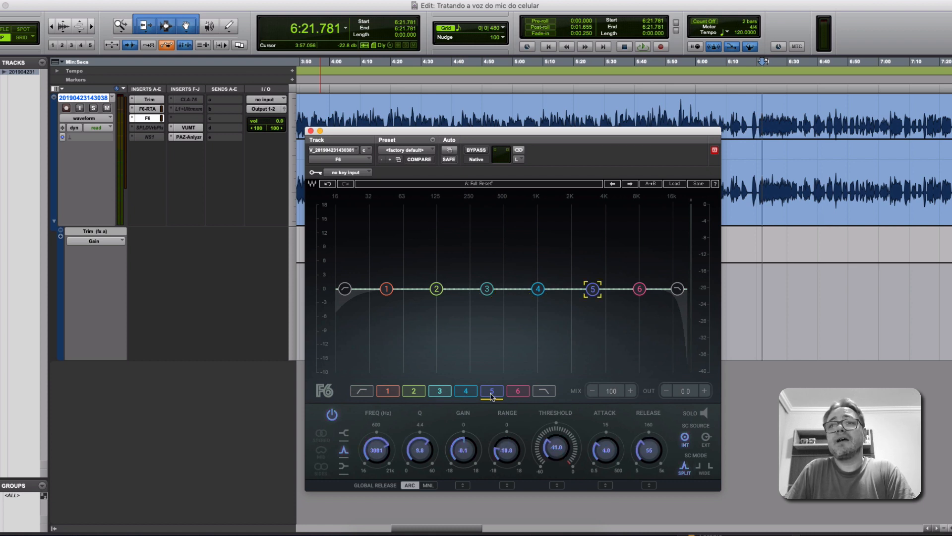
{"action": "left_click", "coordinate": [517, 392]}
{"action": "left_click", "coordinate": [546, 392]}
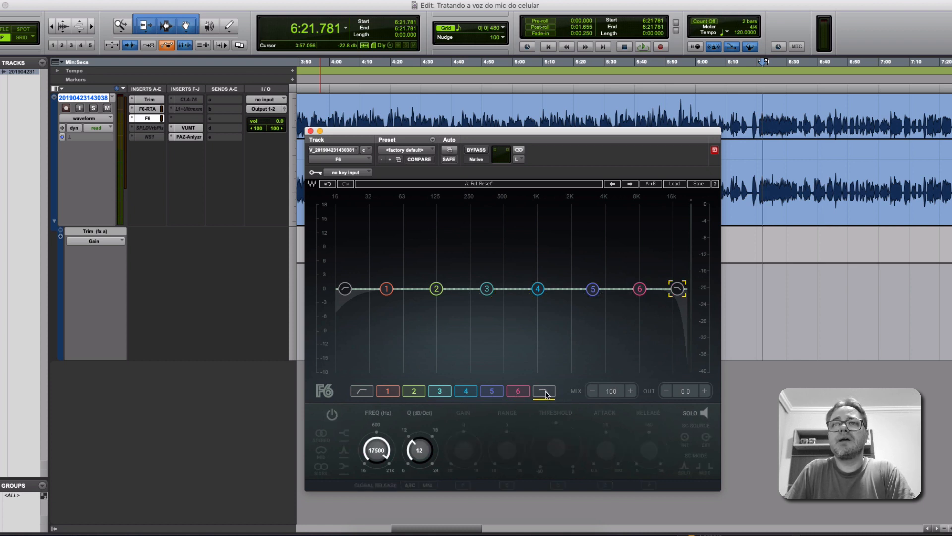
{"action": "left_click", "coordinate": [518, 392]}
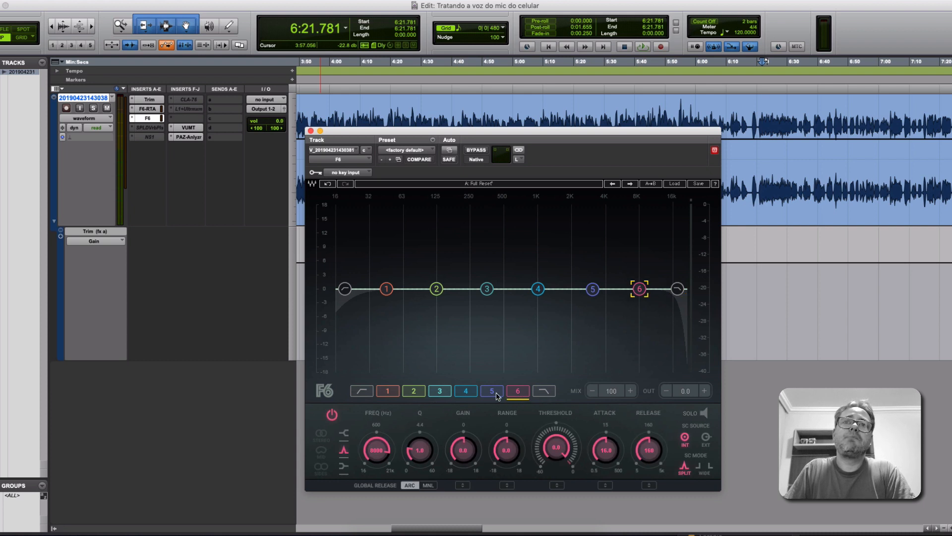
{"action": "left_click", "coordinate": [497, 393]}
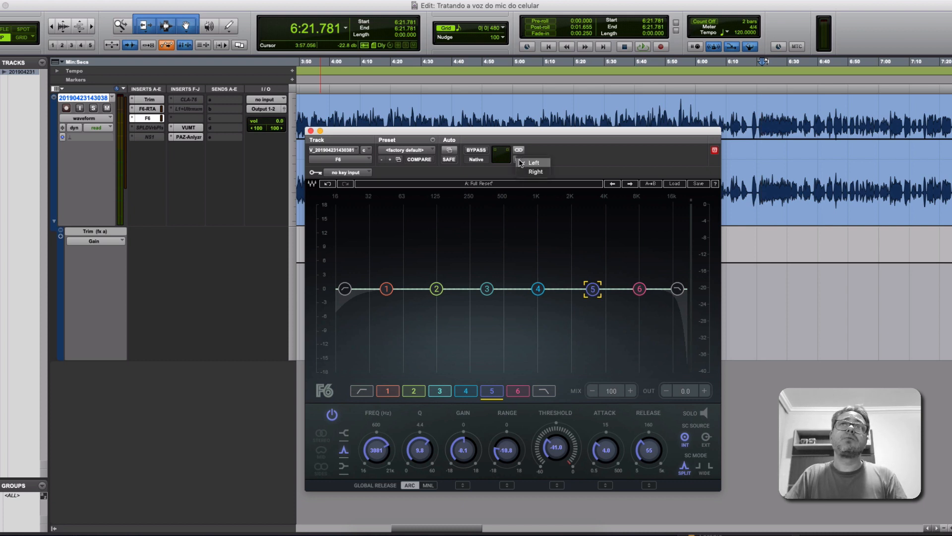
Play the voice from 6:21.781 while viewing F6's right-channel settings, and switch back to the left channel.
{"action": "left_click", "coordinate": [519, 159]}
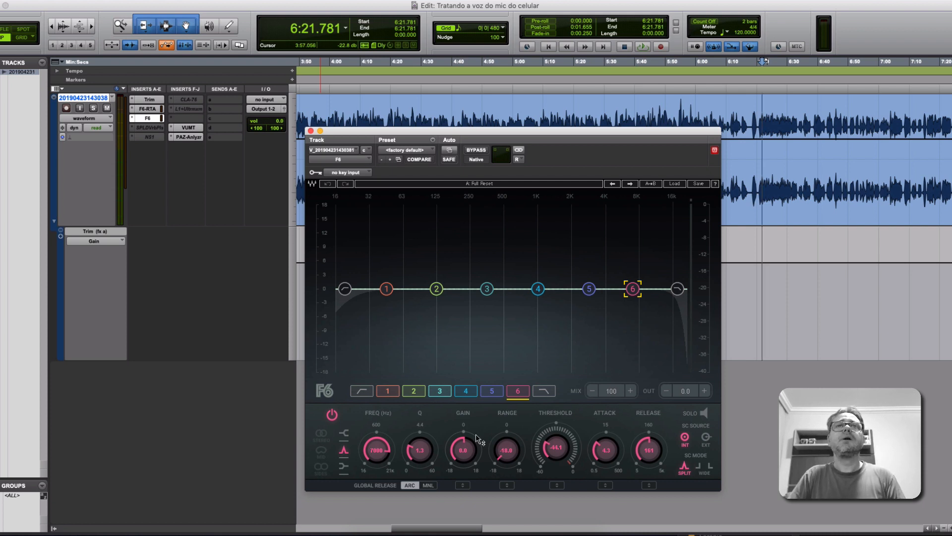
{"action": "key", "text": "space"}
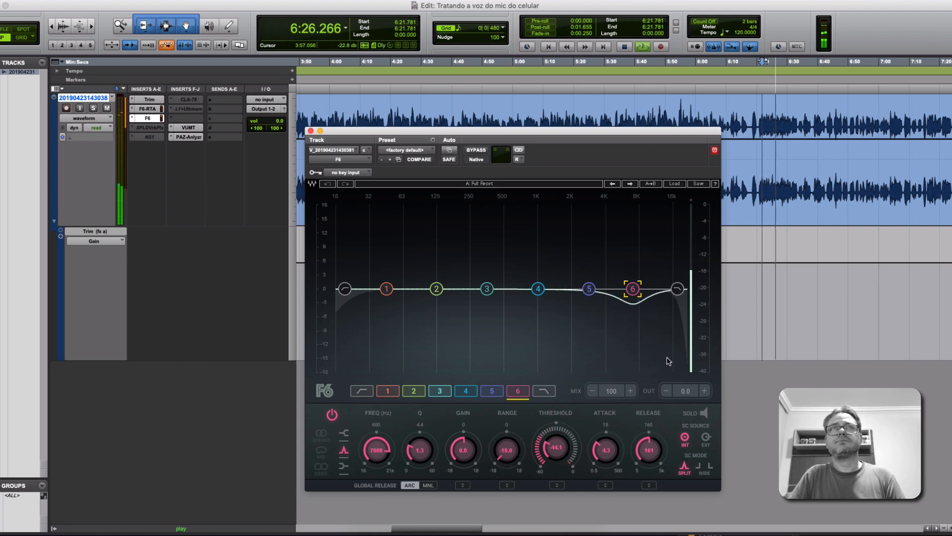
{"action": "left_click", "coordinate": [518, 160]}
{"action": "left_click", "coordinate": [534, 152]}
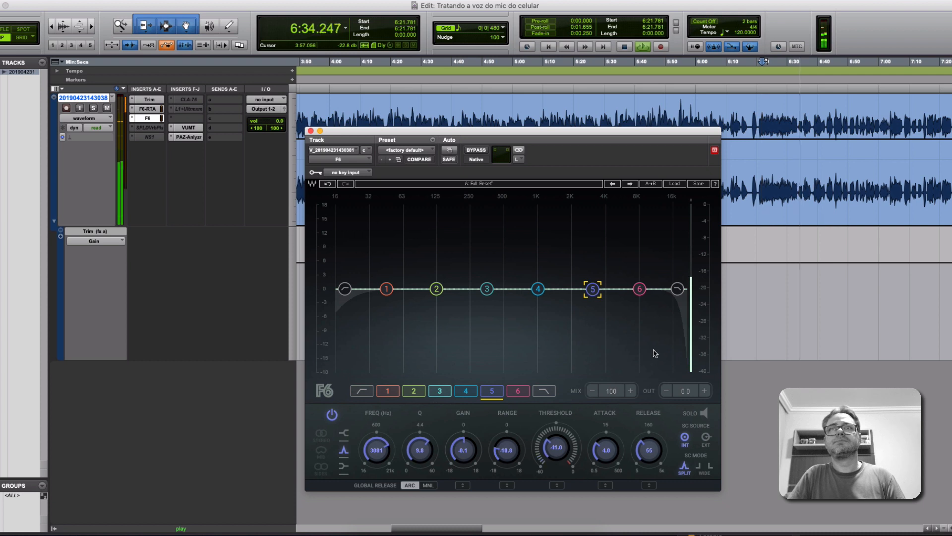
Move the playback start to 3:42.549, listen to the voice through F6 from there, and stop playback.
{"action": "key", "text": "super+bracketleft"}
{"action": "key", "text": "super+bracketleft"}
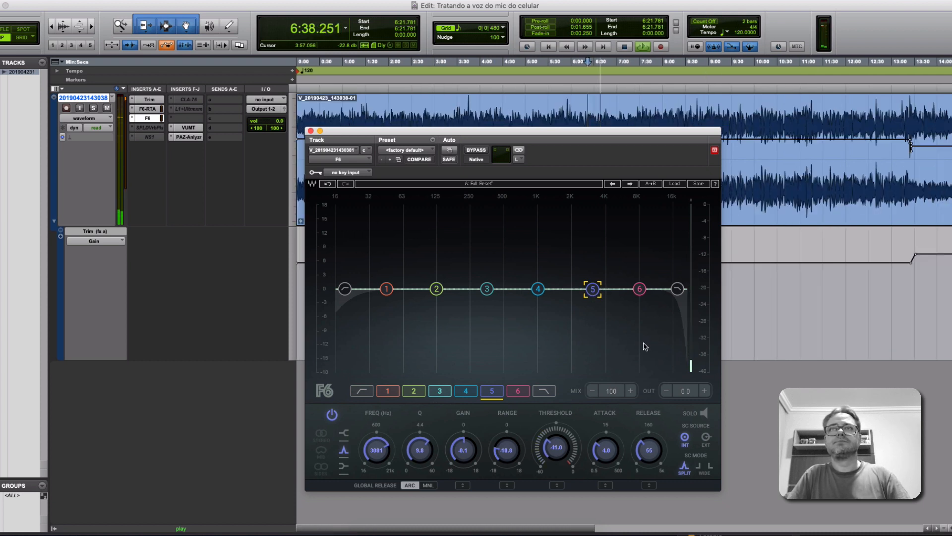
{"action": "key", "text": "space"}
{"action": "left_click", "coordinate": [466, 113]}
{"action": "key", "text": "space"}
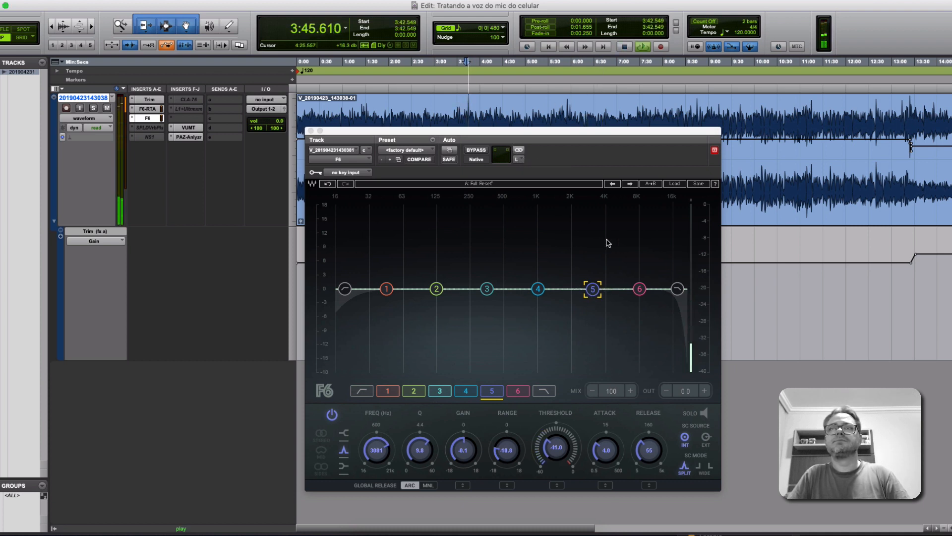
{"action": "key", "text": "space"}
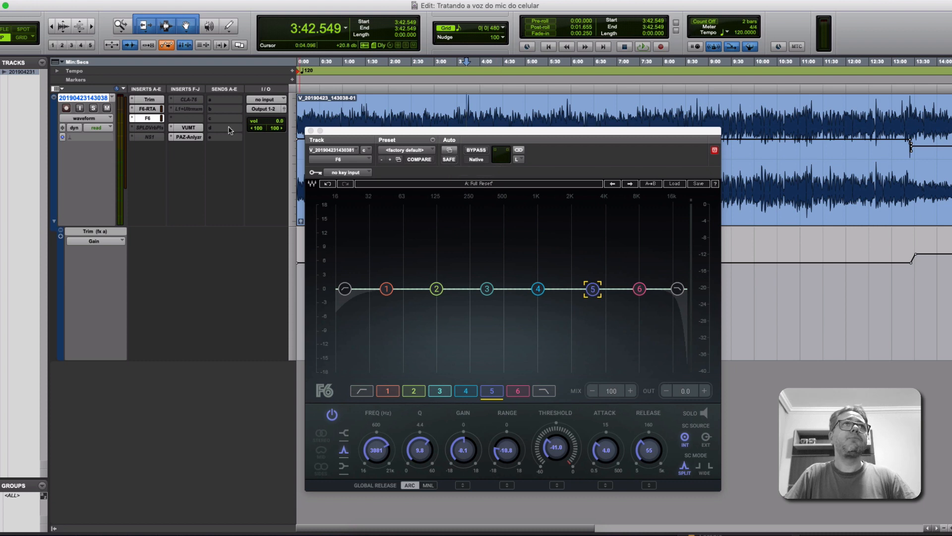
Show the multi-mono plug-in choices for the F6 insert slot and leave the insert as it is.
{"action": "left_click", "coordinate": [132, 121]}
{"action": "mouse_move", "coordinate": [171, 120]}
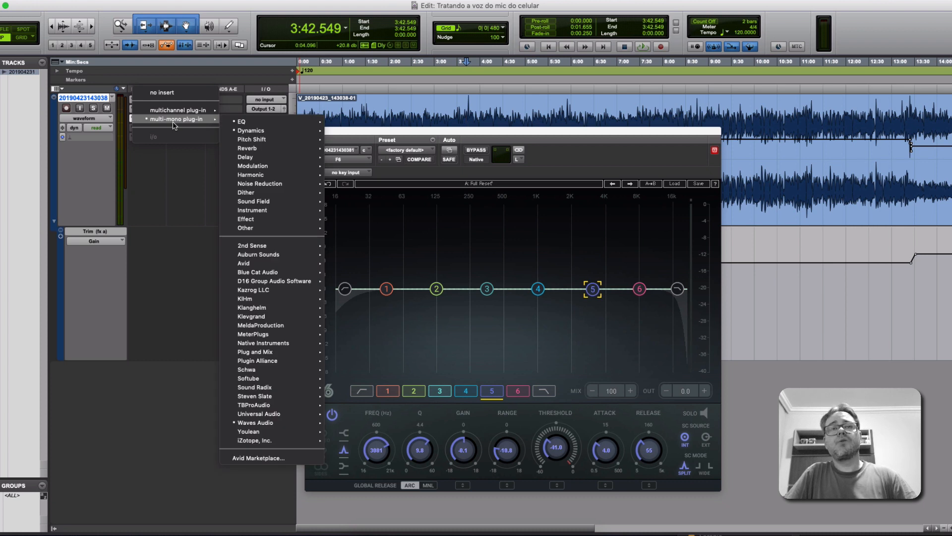
{"action": "left_click", "coordinate": [182, 321]}
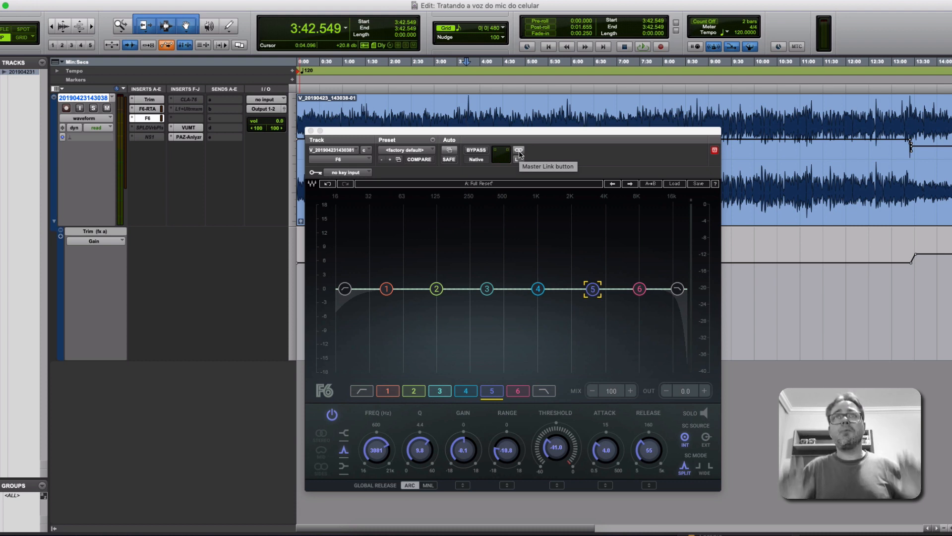
Review F6's right-channel settings, return to the left channel and close the plug-in window.
{"action": "left_click", "coordinate": [519, 155]}
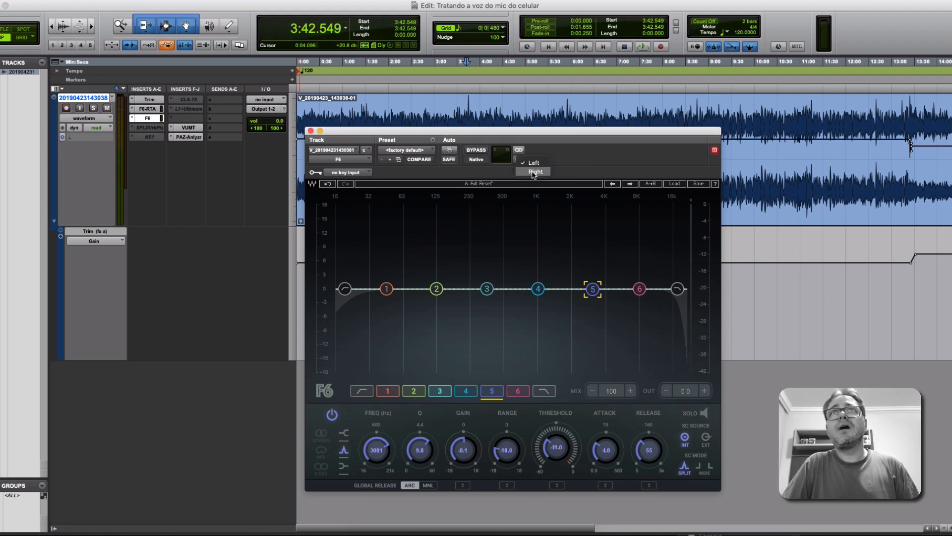
{"action": "left_click", "coordinate": [534, 172]}
{"action": "left_click", "coordinate": [517, 160]}
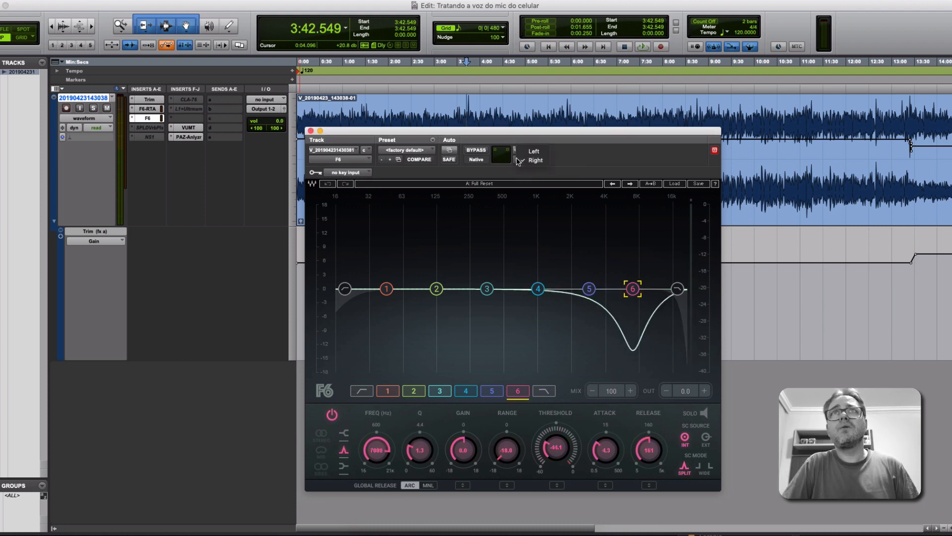
{"action": "left_click", "coordinate": [534, 151]}
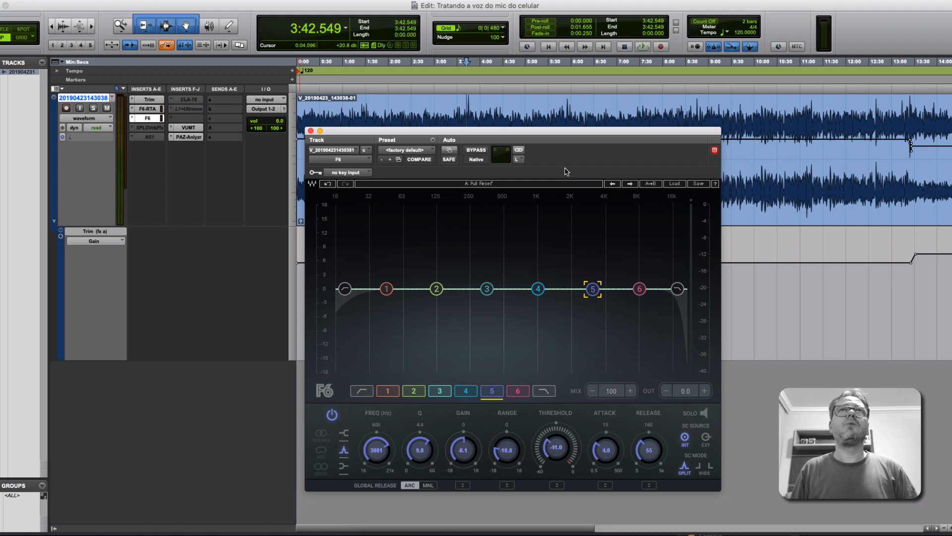
{"action": "left_click", "coordinate": [310, 131]}
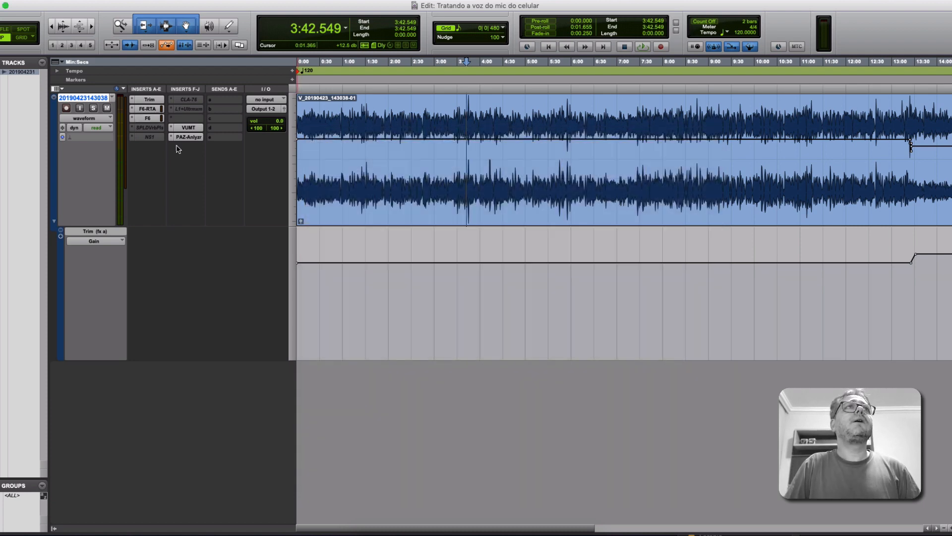
Activate the SPL De-Verb Plus insert, open its window and move it lower over the waveform.
{"action": "left_click", "coordinate": [148, 130], "text": "ctrl+super"}
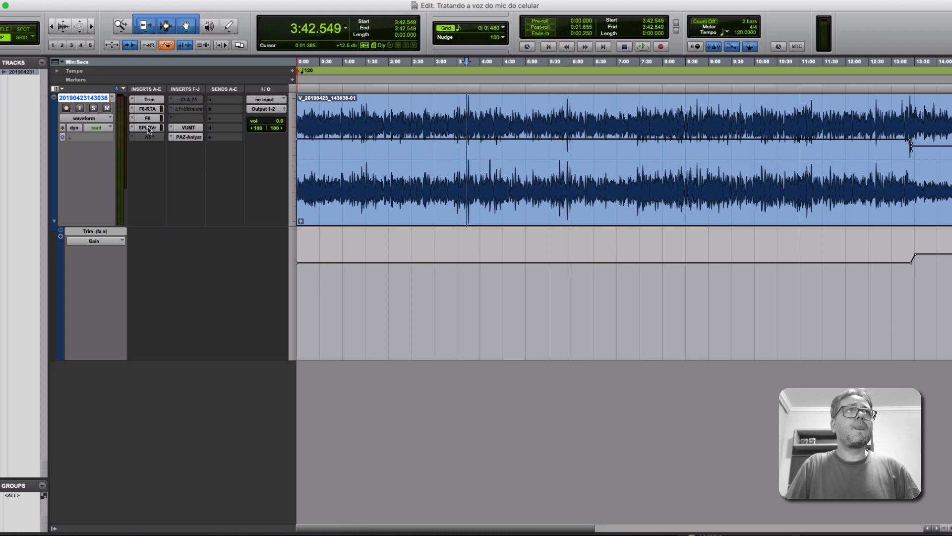
{"action": "left_click", "coordinate": [148, 128]}
{"action": "left_click_drag", "start_coordinate": [419, 136], "coordinate": [463, 195]}
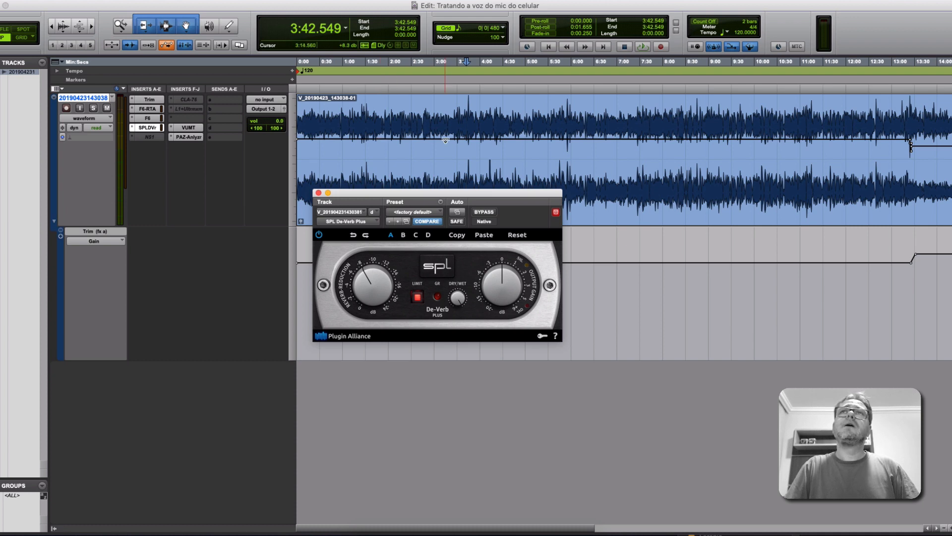
Compare the voice from the start of the session with SPL De-Verb Plus bypassed and active, leave it active and close its window.
{"action": "key", "text": "Return"}
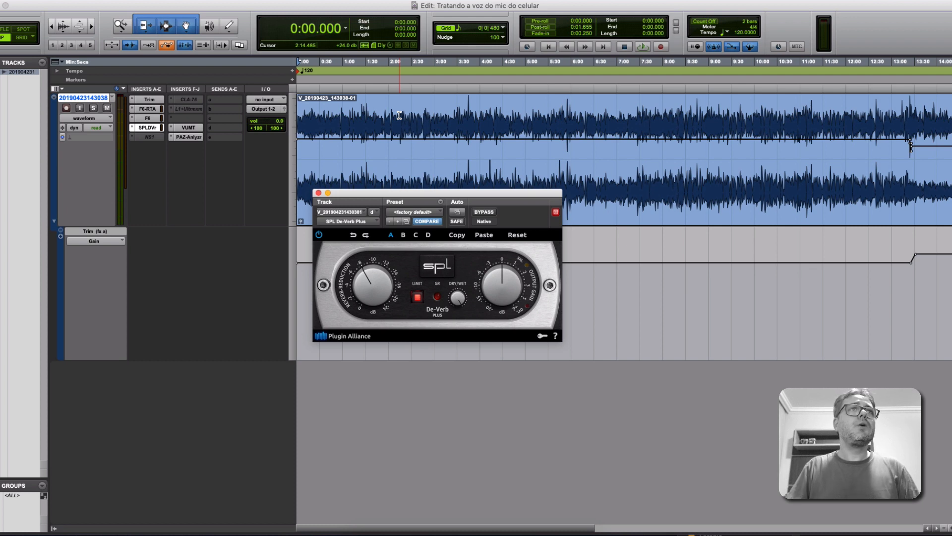
{"action": "left_click", "coordinate": [483, 212]}
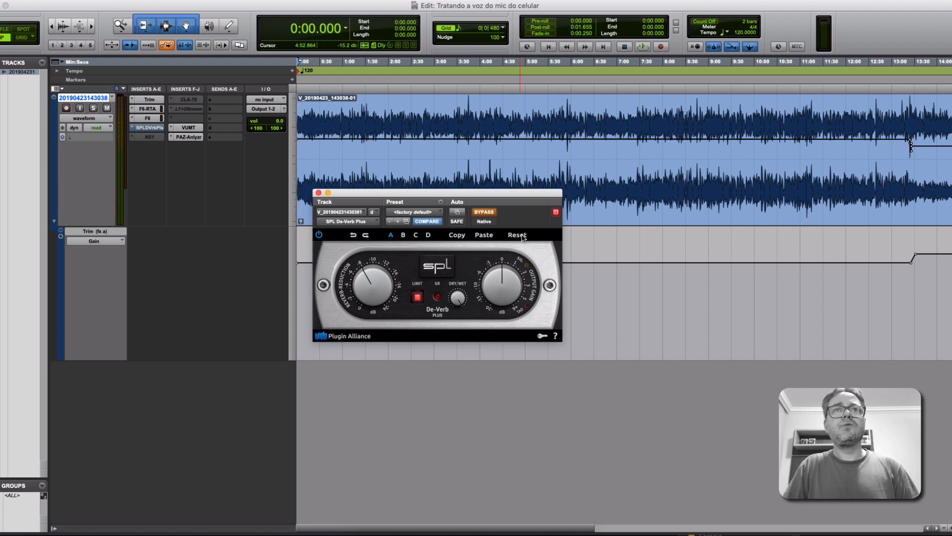
{"action": "key", "text": "space"}
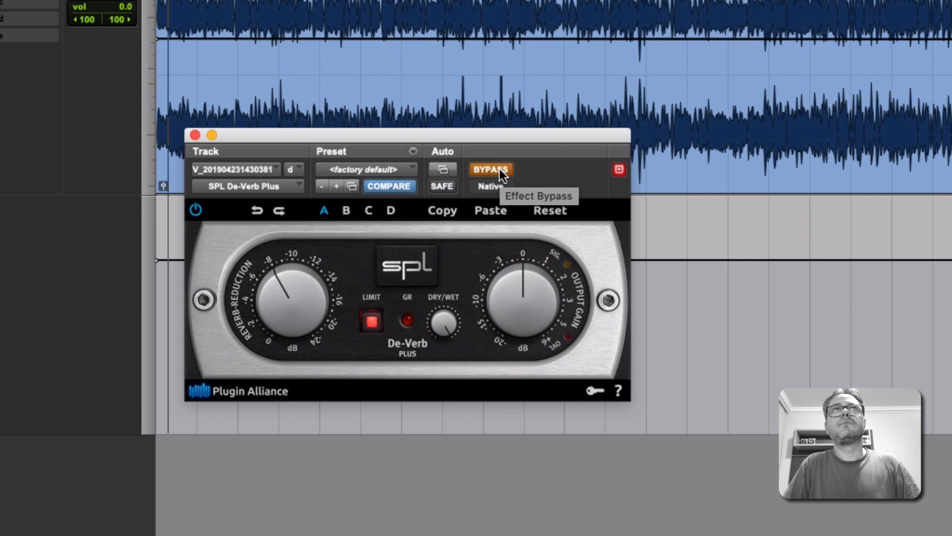
{"action": "left_click", "coordinate": [500, 170]}
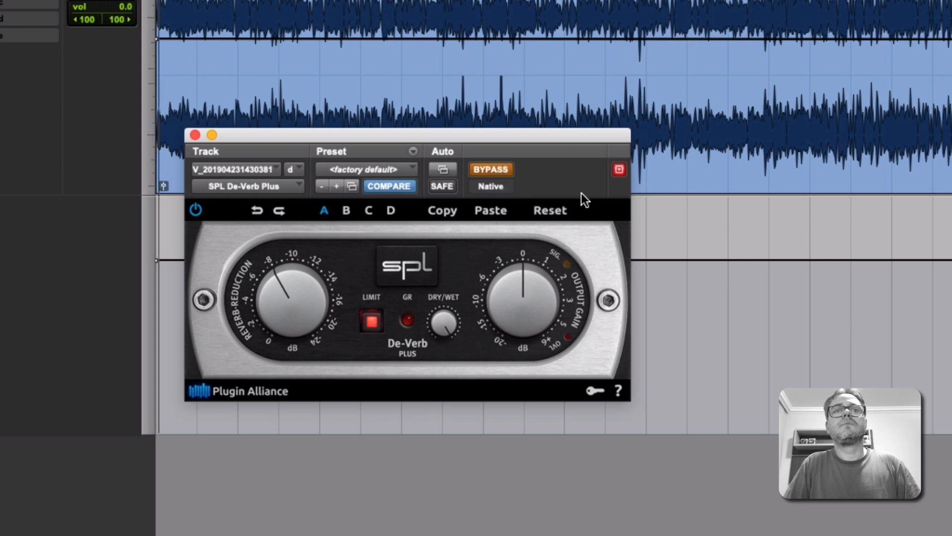
{"action": "left_click", "coordinate": [498, 167]}
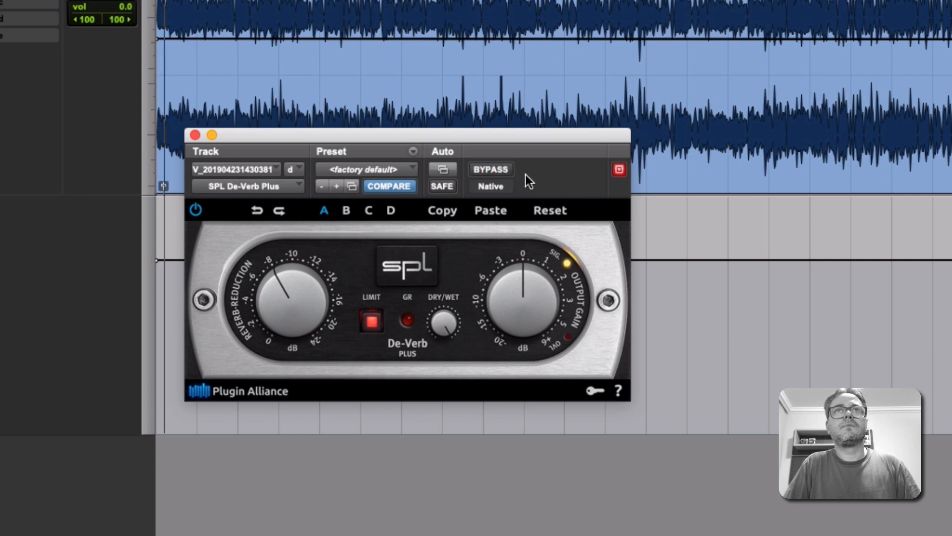
{"action": "left_click", "coordinate": [495, 169]}
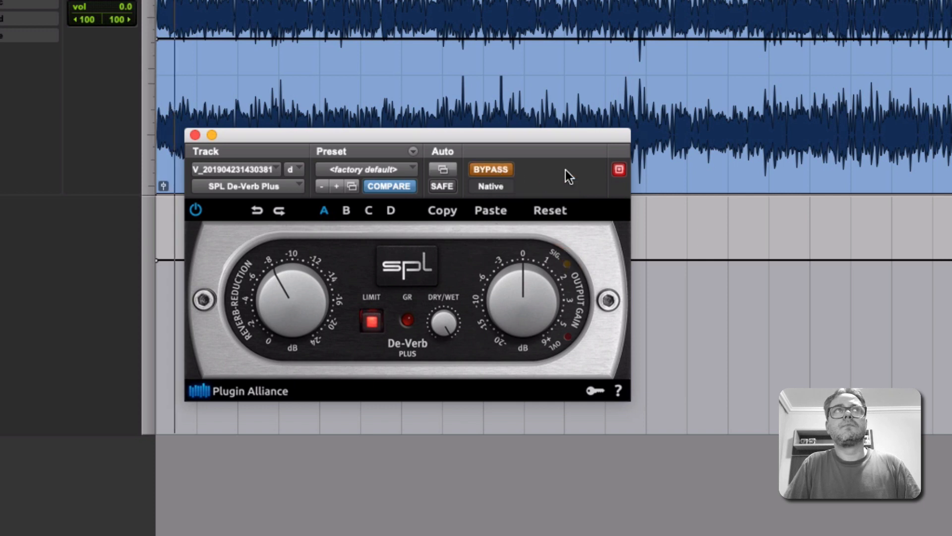
{"action": "left_click", "coordinate": [499, 170]}
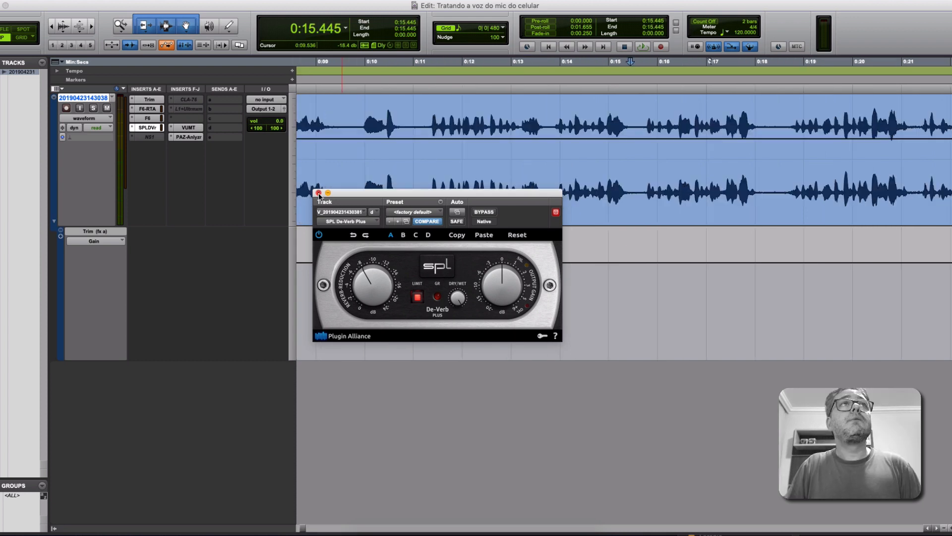
{"action": "left_click", "coordinate": [319, 193]}
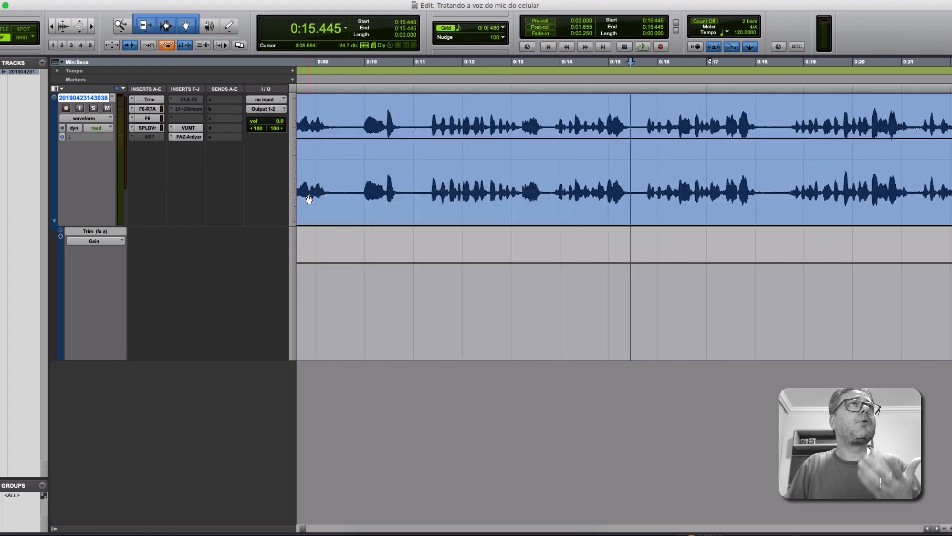
Activate and open the NS1 noise suppressor, and compare it bypassed and active on playback from 0:15.445.
{"action": "left_click", "coordinate": [150, 137], "text": "ctrl+super"}
{"action": "left_click", "coordinate": [151, 137]}
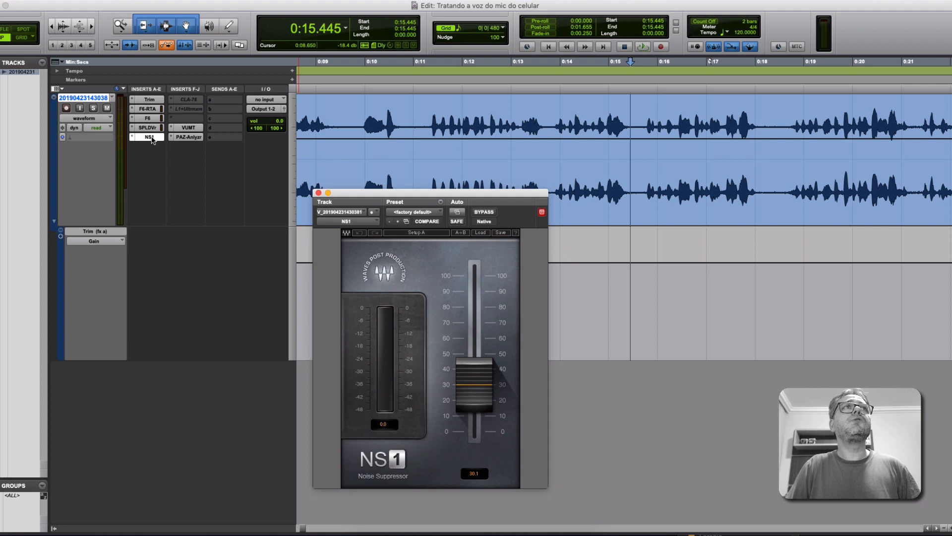
{"action": "left_click", "coordinate": [482, 213]}
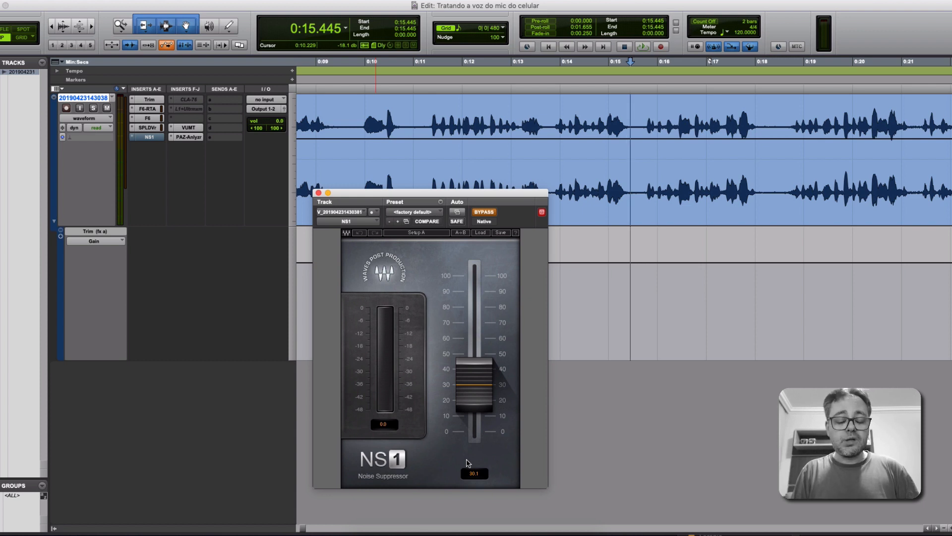
{"action": "key", "text": "space"}
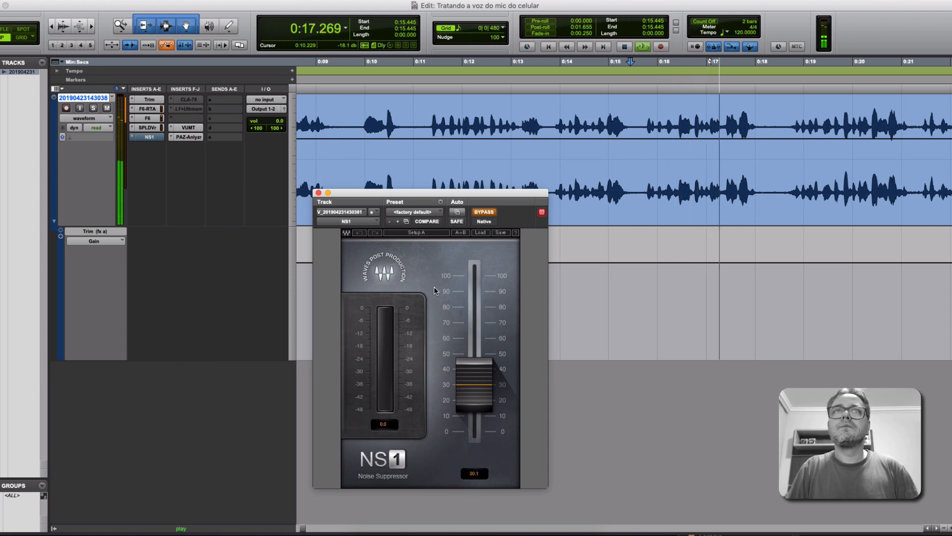
{"action": "left_click", "coordinate": [484, 212]}
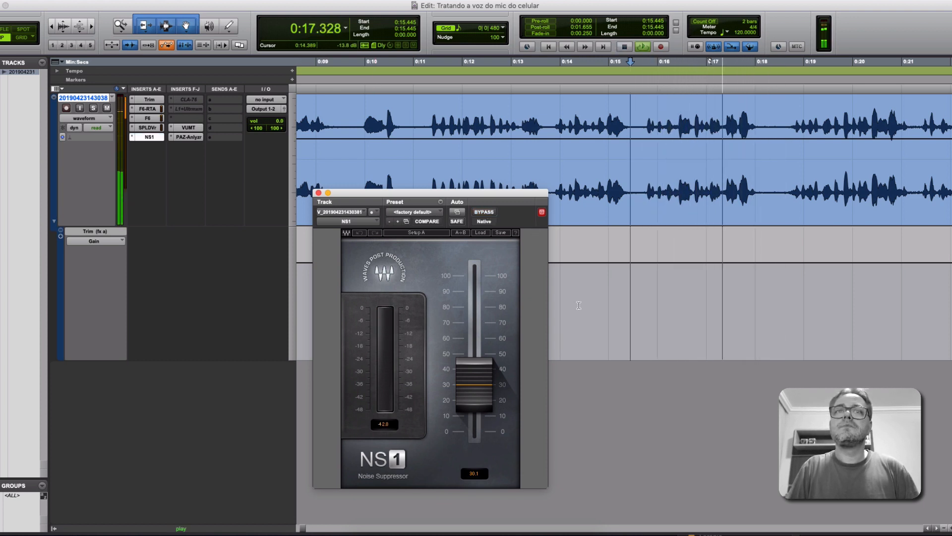
{"action": "key", "text": "space"}
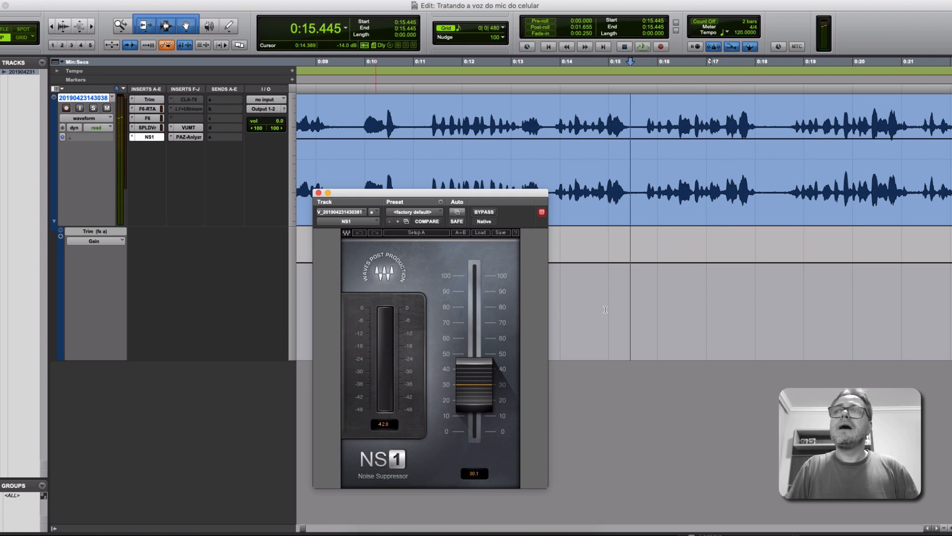
Select the pause between phrases from 0:18.037 to about 0:18.7, listen to it through NS1, and move the playback start to 0:17.152.
{"action": "left_click_drag", "start_coordinate": [758, 117], "coordinate": [791, 115]}
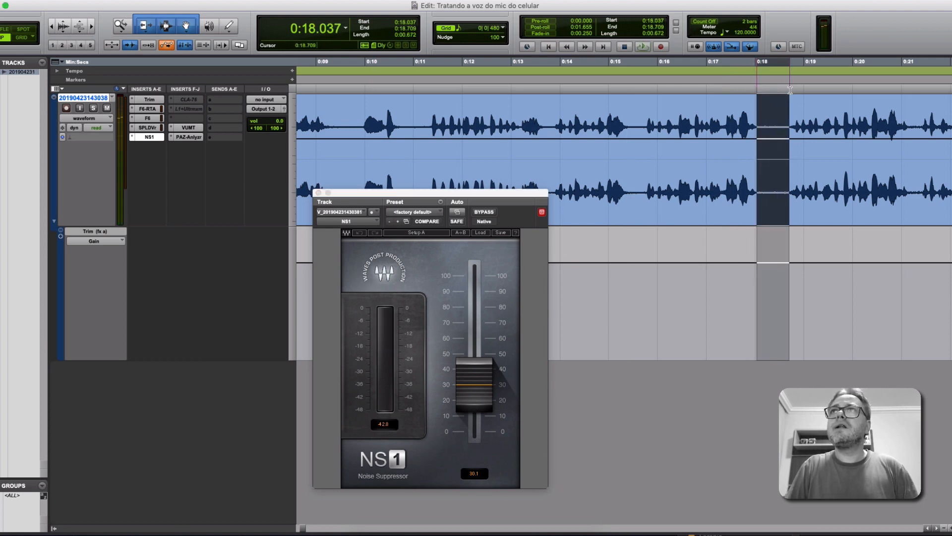
{"action": "key", "text": "space"}
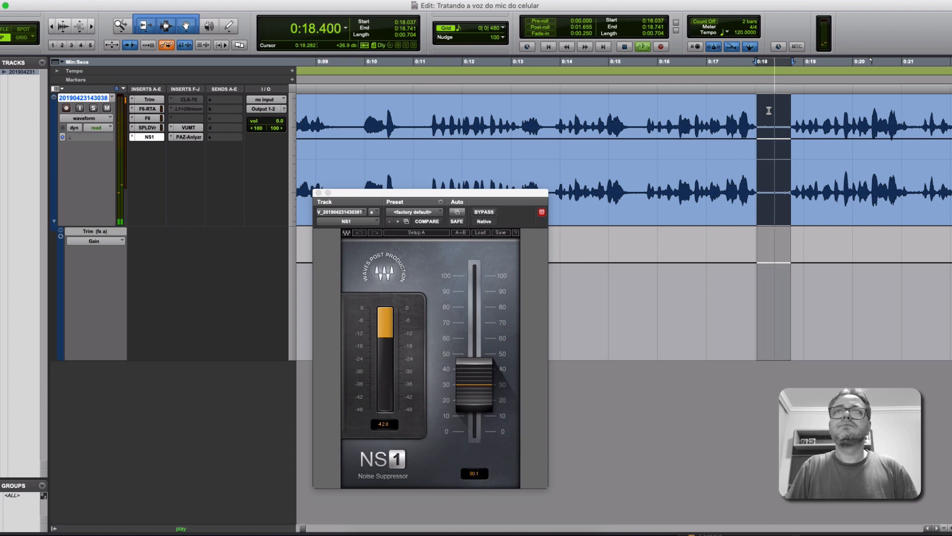
{"action": "left_click", "coordinate": [714, 87]}
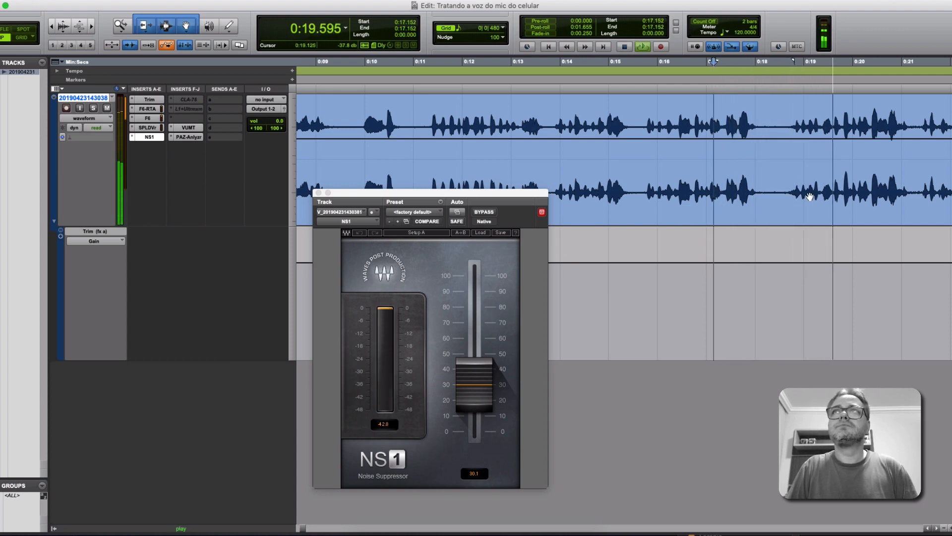
Compare the voice with NS1 bypassed and active from 0:17.152, leave it active, stop playback and close its window.
{"action": "left_click", "coordinate": [489, 212]}
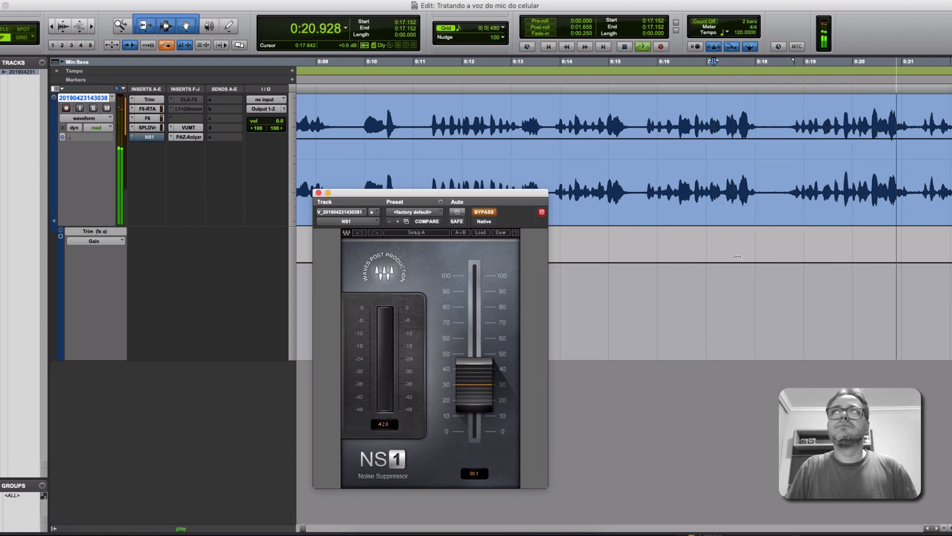
{"action": "key", "text": "space"}
{"action": "left_click", "coordinate": [487, 213]}
{"action": "key", "text": "space"}
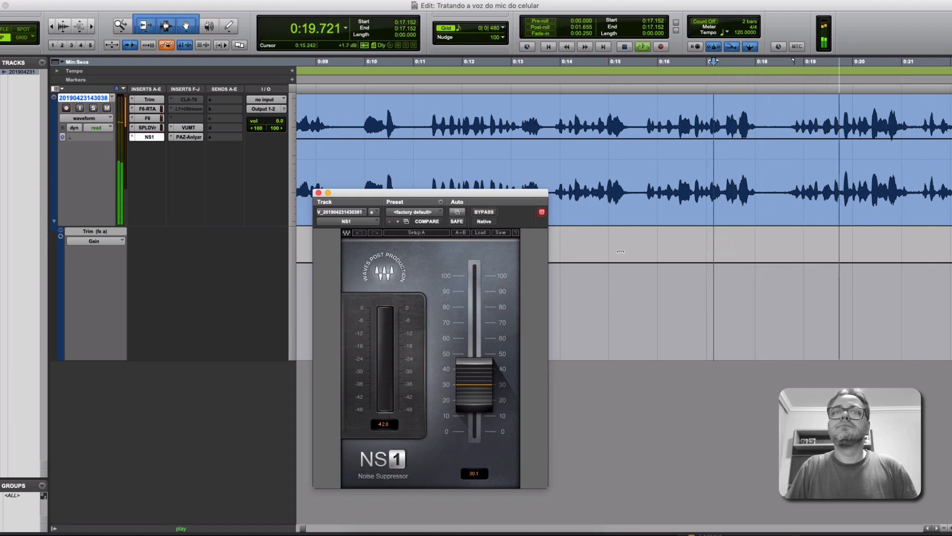
{"action": "key", "text": "space"}
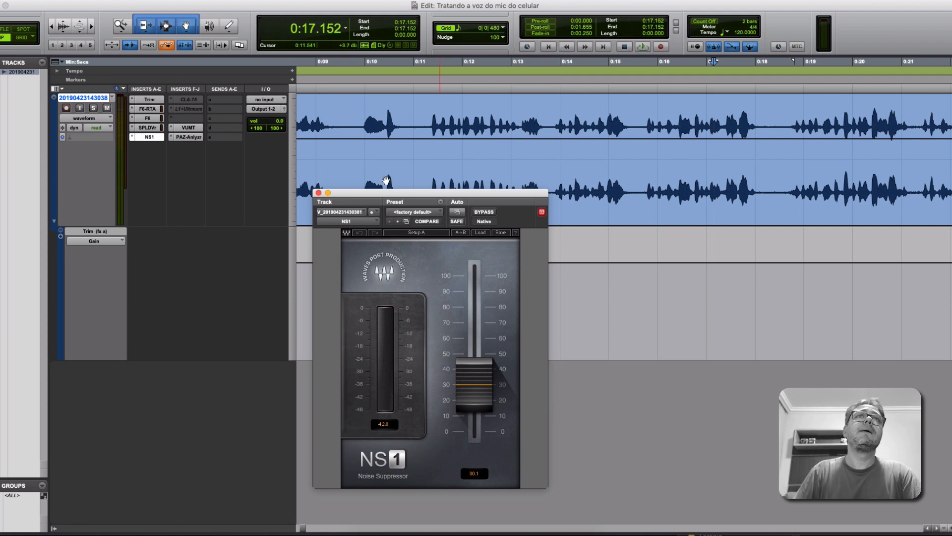
{"action": "left_click", "coordinate": [319, 194]}
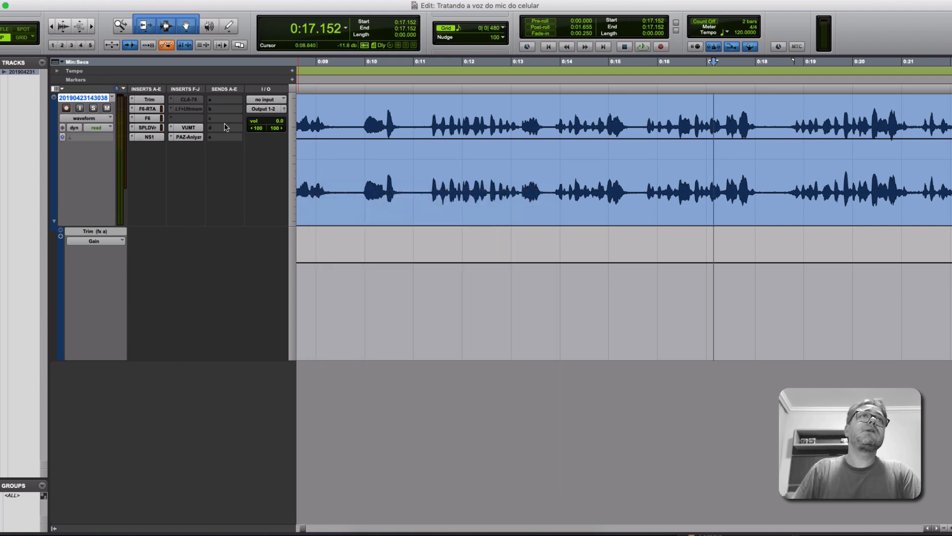
Activate the CLA-76 compressor insert, open its window and move it below the waveform.
{"action": "left_click", "coordinate": [198, 101], "text": "ctrl+super"}
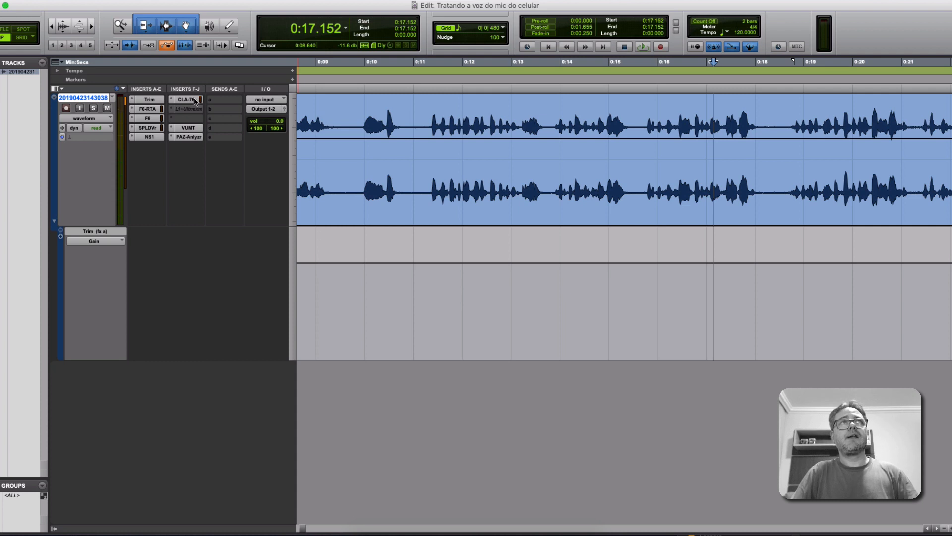
{"action": "left_click", "coordinate": [195, 101]}
{"action": "left_click_drag", "start_coordinate": [383, 194], "coordinate": [386, 242]}
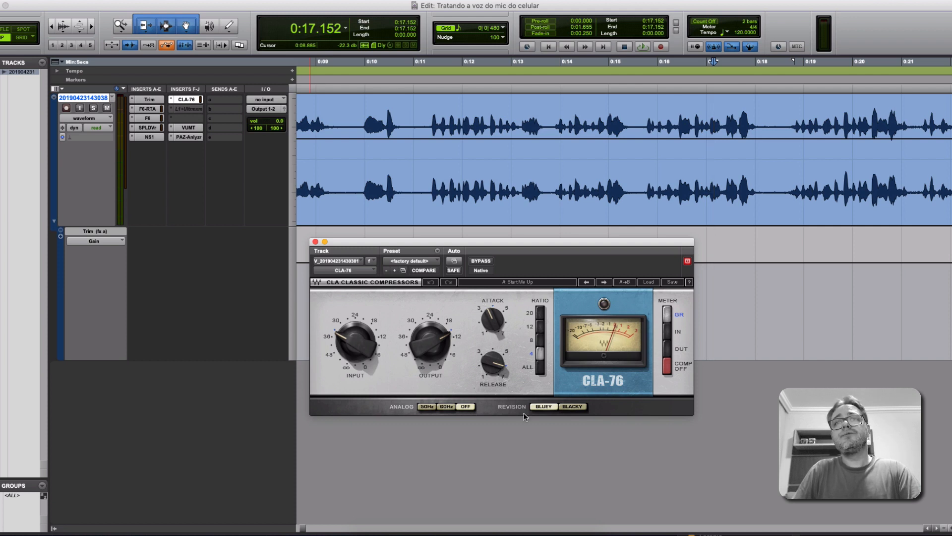
Review CLA-76's Bluey revision and its attack and release controls.
{"action": "left_click", "coordinate": [545, 408]}
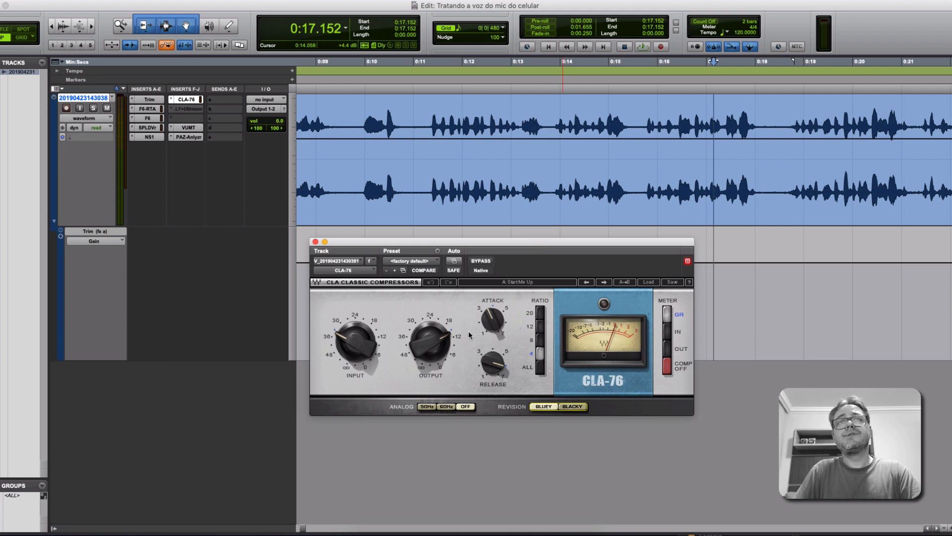
{"action": "left_click", "coordinate": [489, 318]}
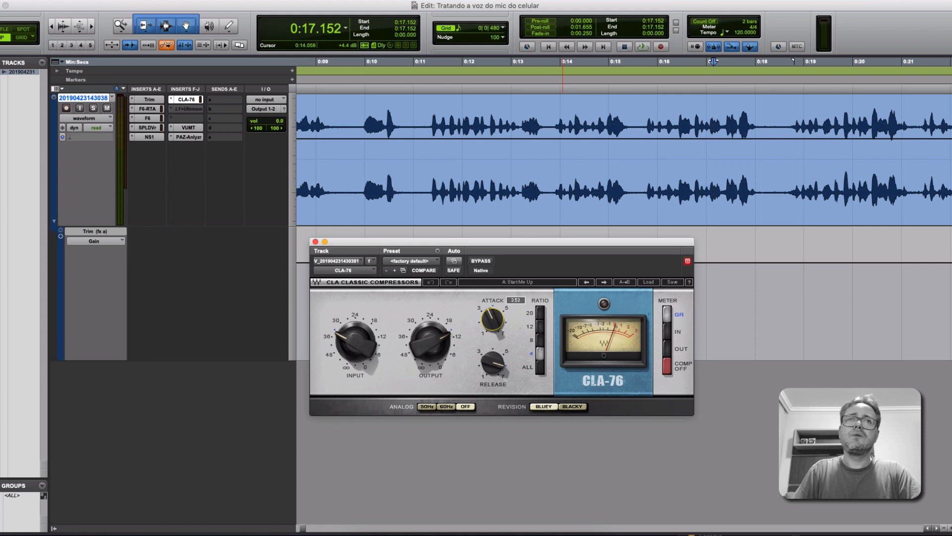
{"action": "left_click", "coordinate": [493, 363]}
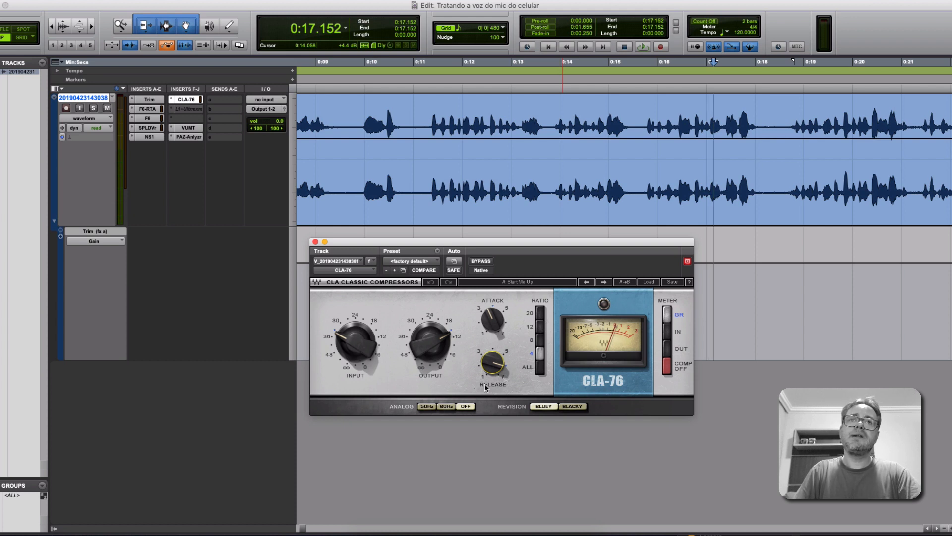
Listen to the voice through CLA-76 from 0:17.152, undo the release change during playback, and stop.
{"action": "key", "text": "space"}
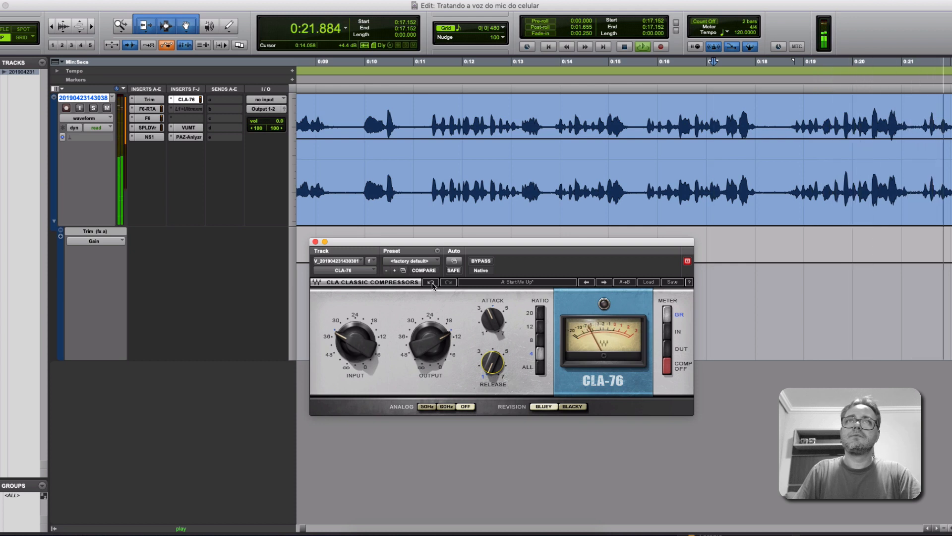
{"action": "left_click", "coordinate": [431, 282]}
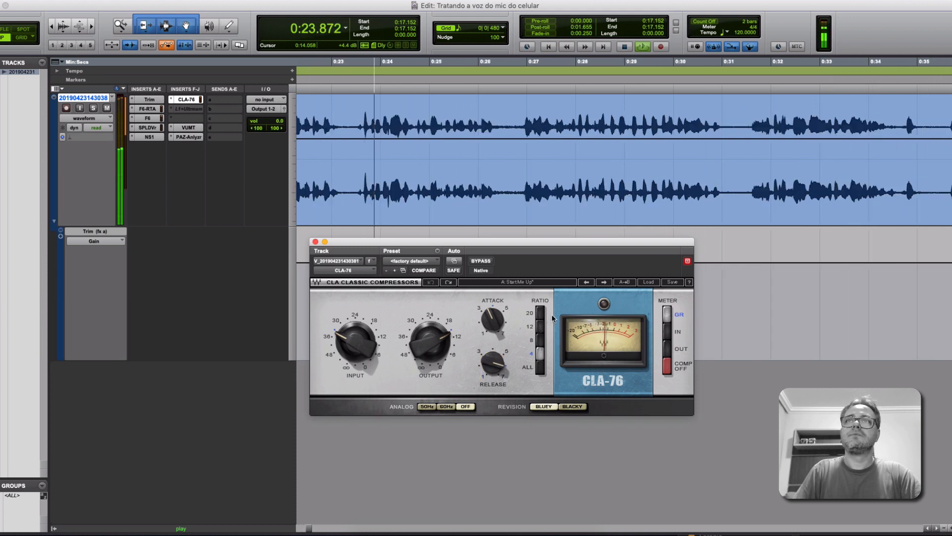
{"action": "key", "text": "space"}
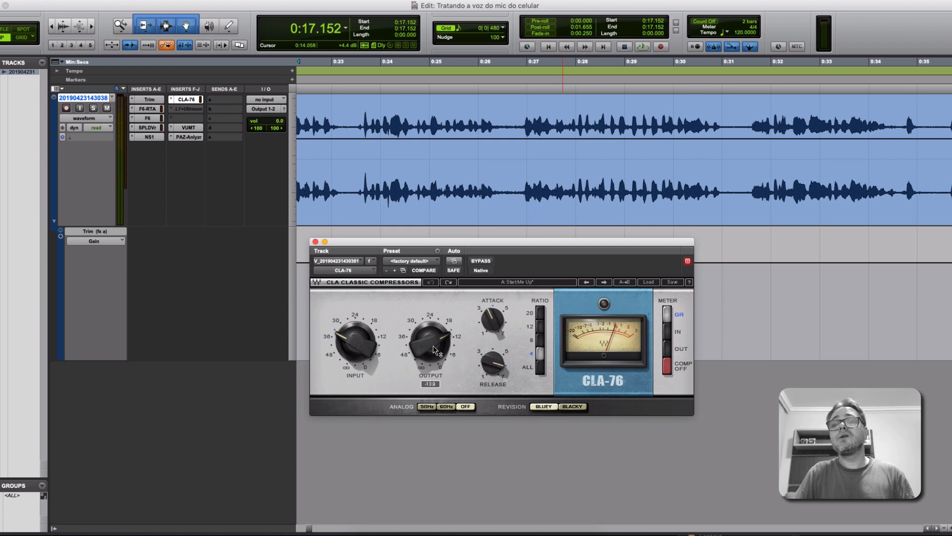
Compare the voice with CLA-76 active and bypassed during playback, leave the compressor active and stop.
{"action": "key", "text": "space"}
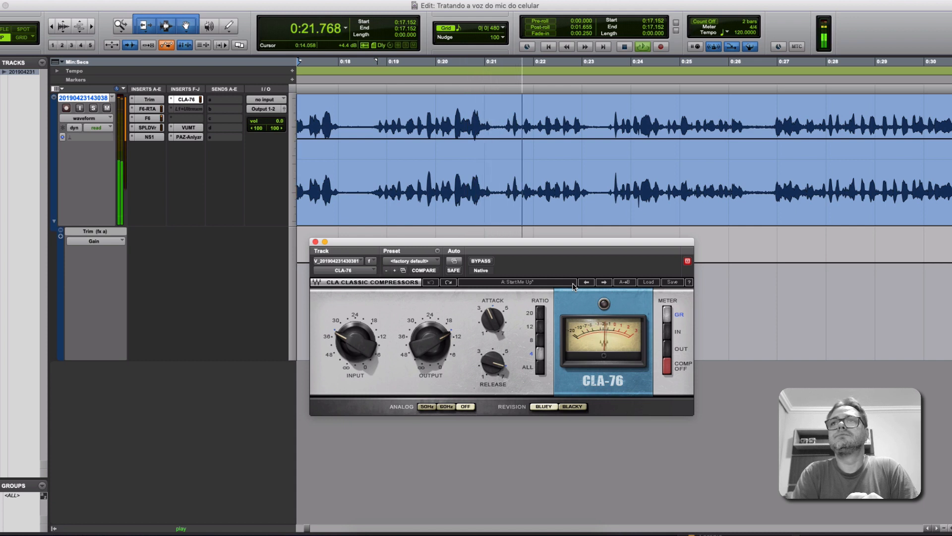
{"action": "left_click", "coordinate": [485, 264]}
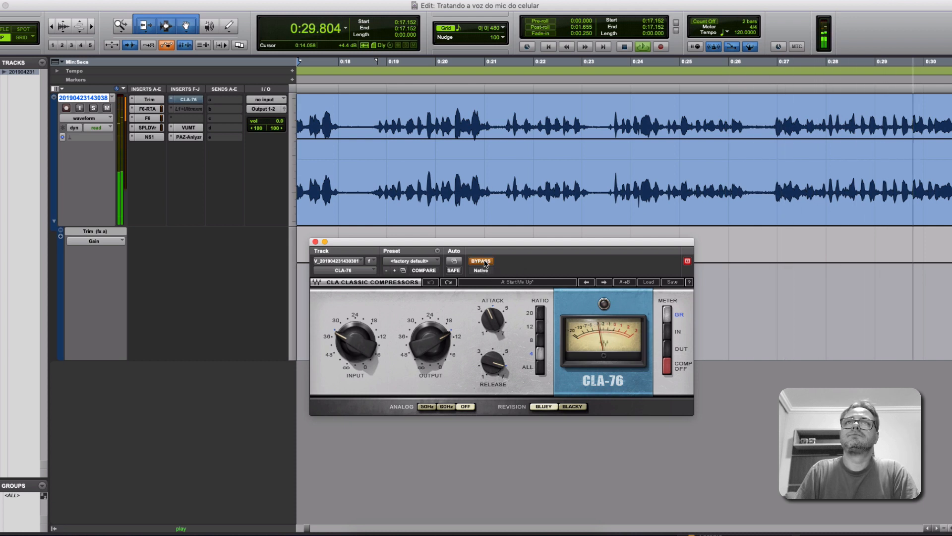
{"action": "left_click", "coordinate": [483, 262]}
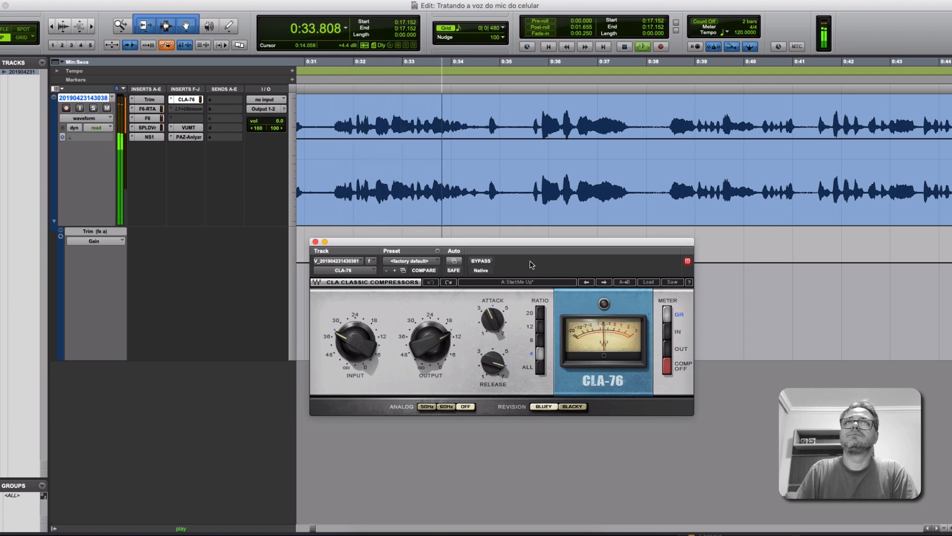
{"action": "key", "text": "space"}
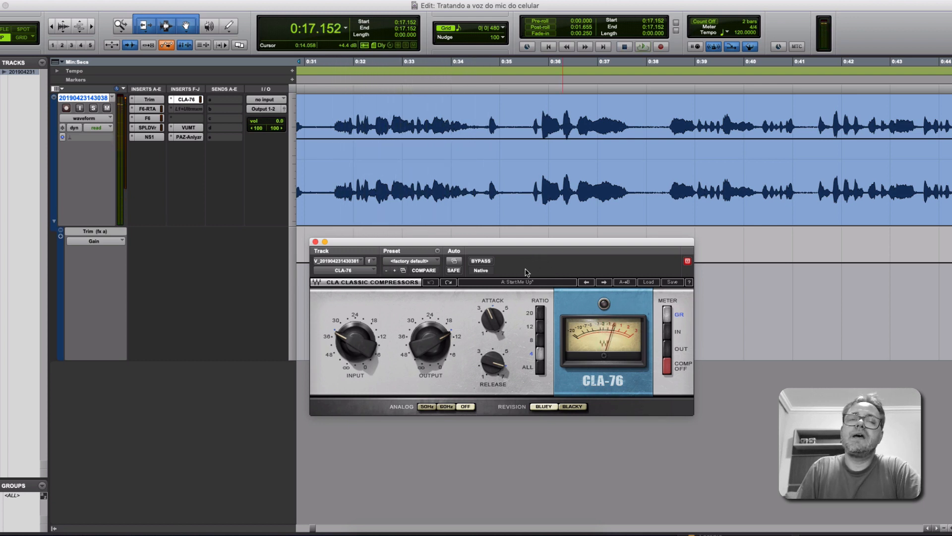
Activate the L1+ Ultramaximizer insert and reposition its window to show the threshold and out ceiling controls.
{"action": "left_click", "coordinate": [192, 109]}
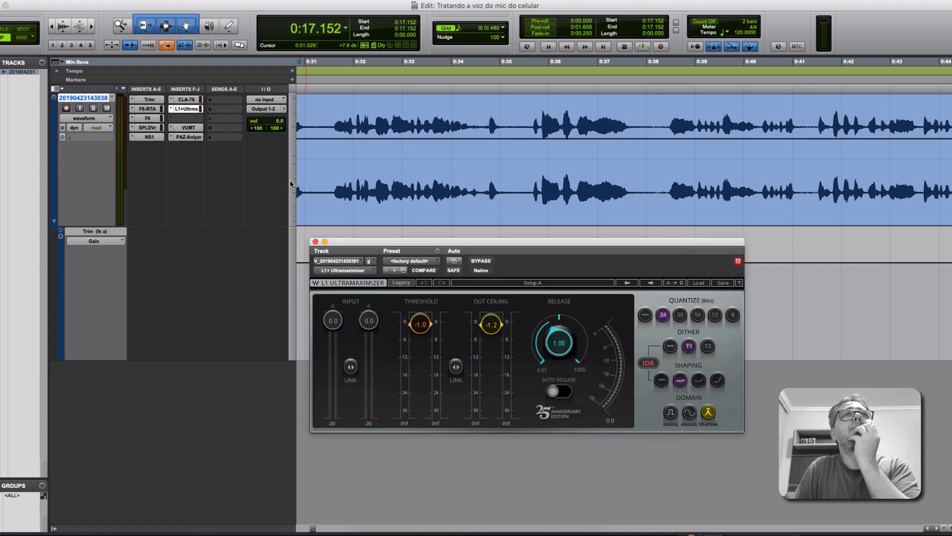
{"action": "left_click_drag", "start_coordinate": [405, 243], "coordinate": [341, 222]}
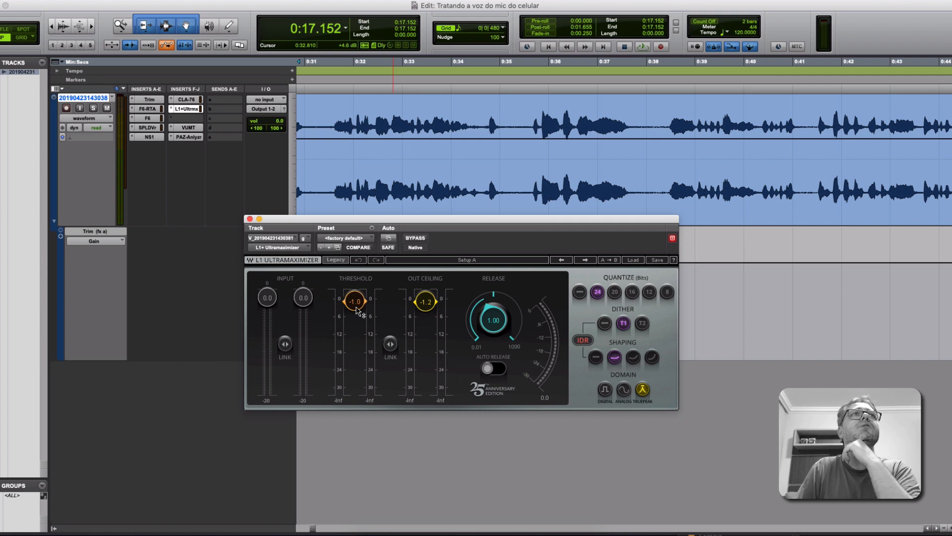
Open the VUMT meter, measure the voice's RMS level on playback from 0:17.152, stop and close the meter.
{"action": "left_click", "coordinate": [191, 128]}
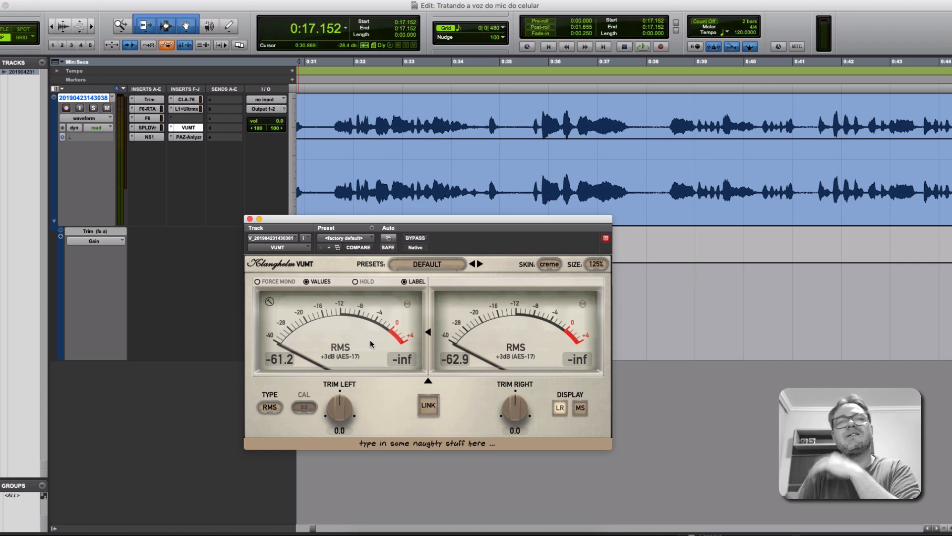
{"action": "key", "text": "space"}
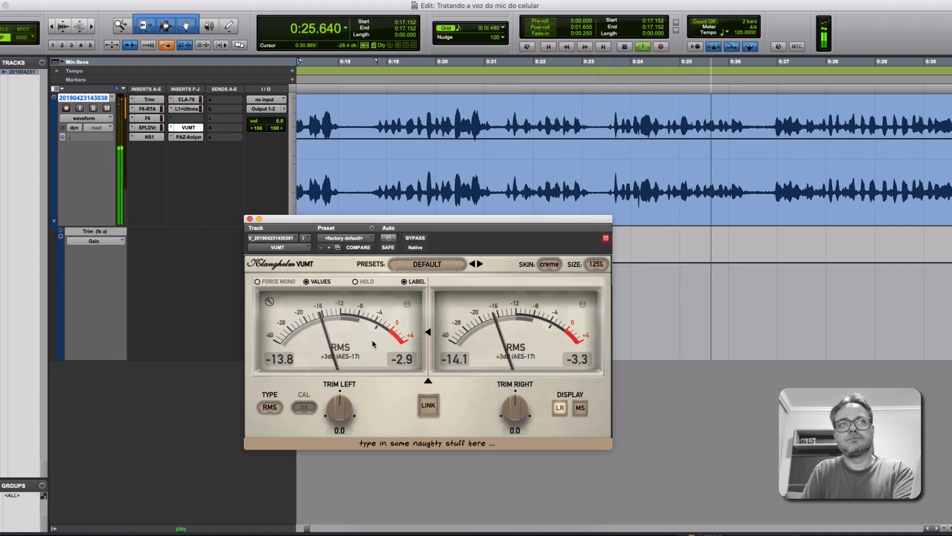
{"action": "key", "text": "space"}
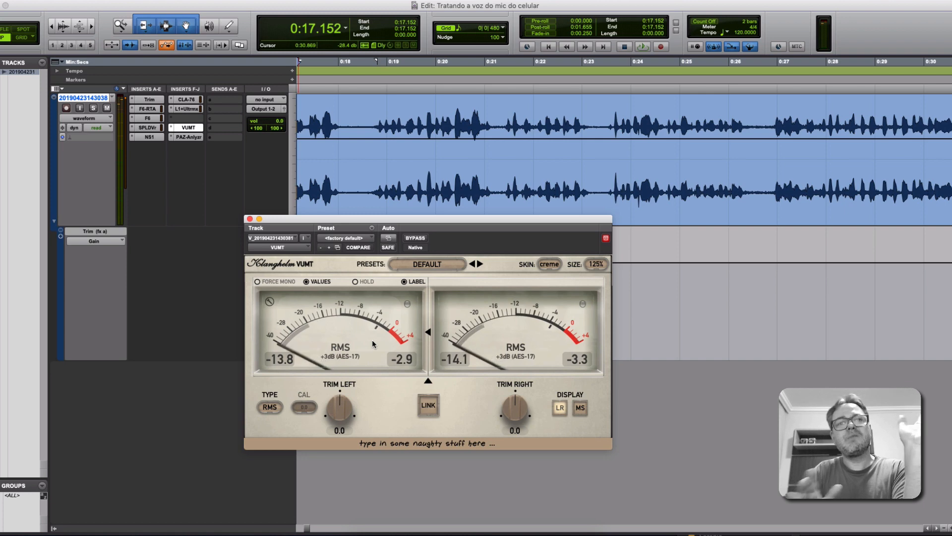
{"action": "key", "text": "super+w"}
Show the whole voice recording in the timeline and select the entire clip.
{"action": "key", "text": "r"}
{"action": "key", "text": "r"}
{"action": "key", "text": "r"}
{"action": "key", "text": "r"}
{"action": "key", "text": "r"}
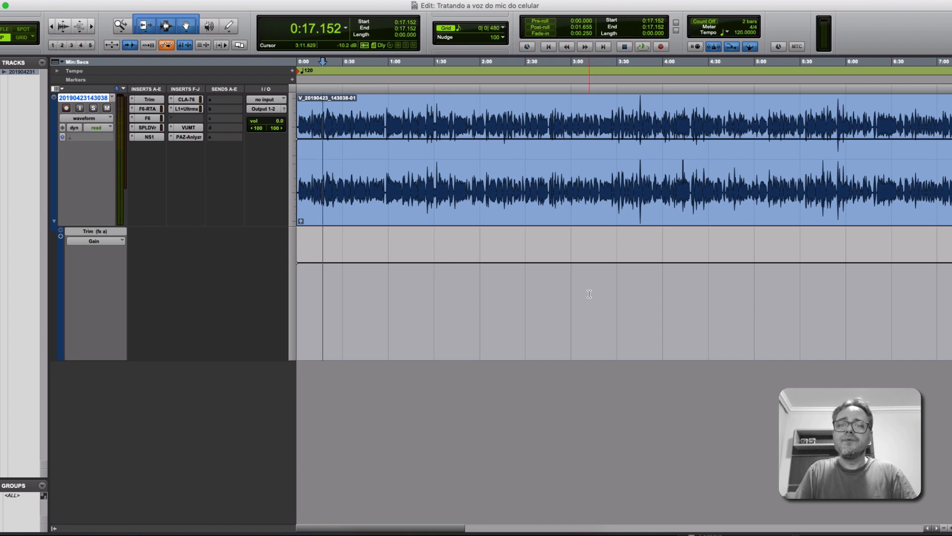
{"action": "key", "text": "r"}
{"action": "key", "text": "r"}
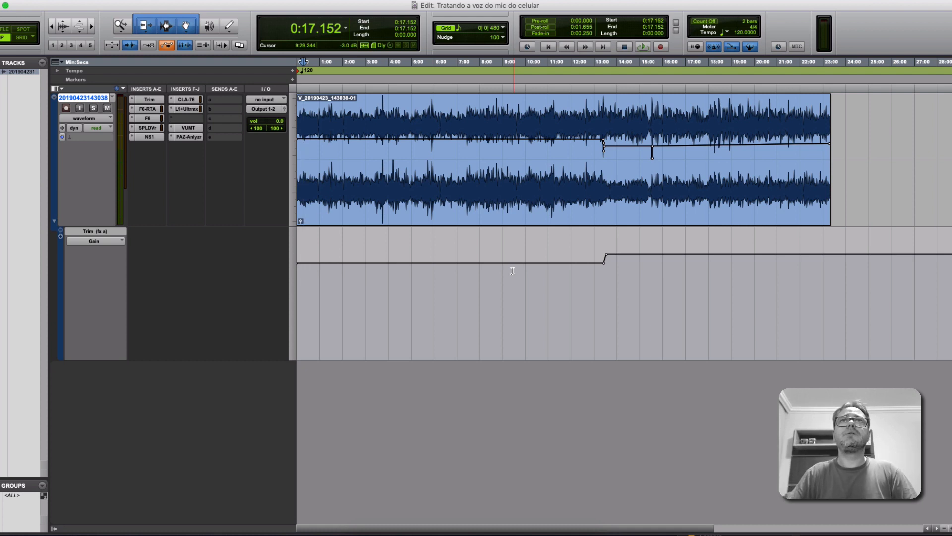
{"action": "left_click", "coordinate": [526, 200]}
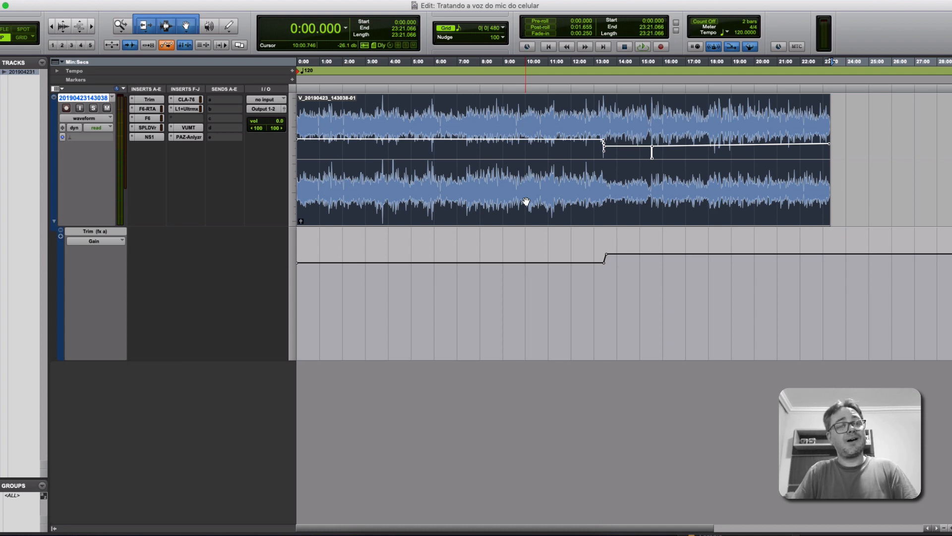